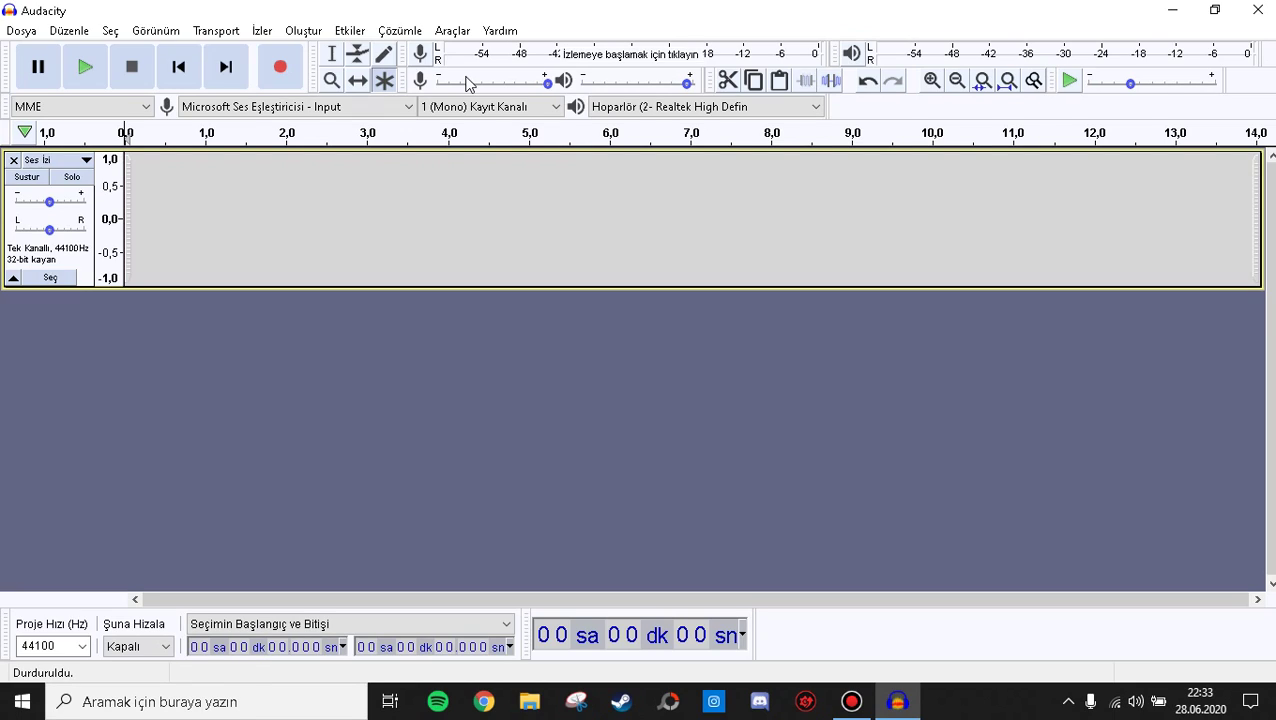
Step: Examine the available audio host, recording device, recording channel and playback device options, keeping 1 (Mono) Kayıt Kanalı
{"action": "mouse_move", "coordinate": [466, 84]}
{"action": "left_click", "coordinate": [78, 106]}
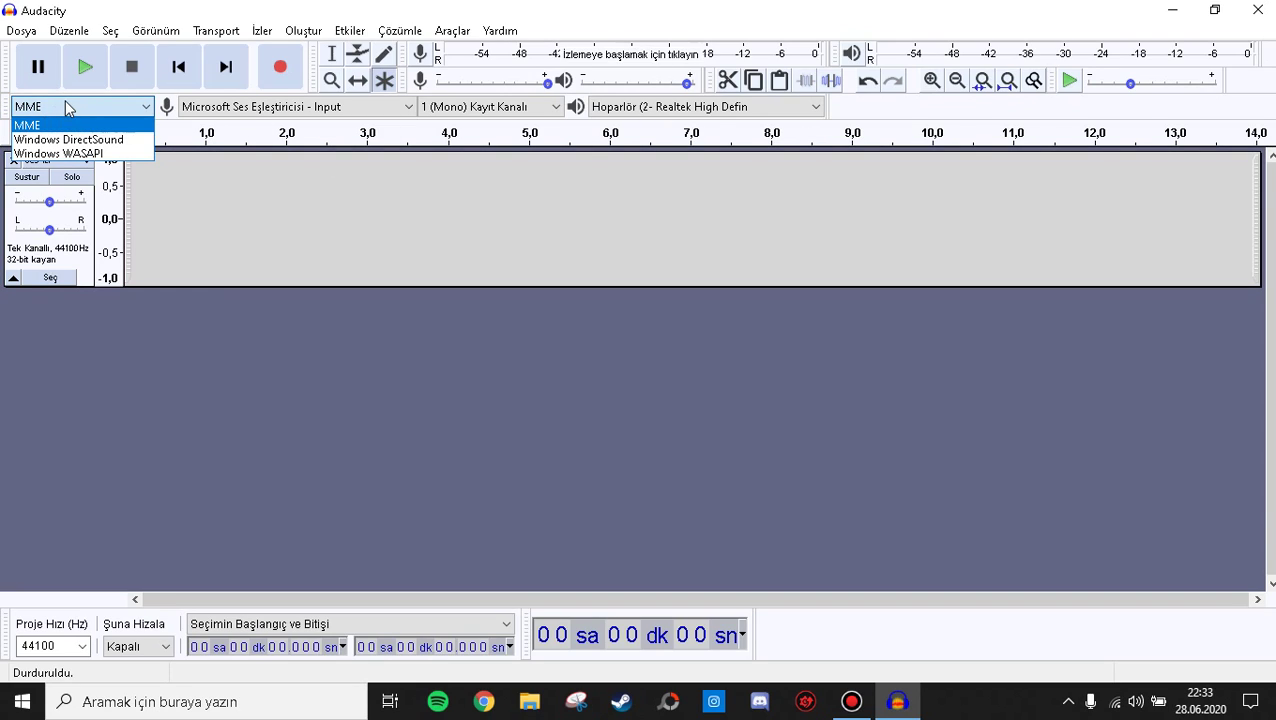
{"action": "left_click", "coordinate": [63, 106]}
{"action": "left_click", "coordinate": [200, 106]}
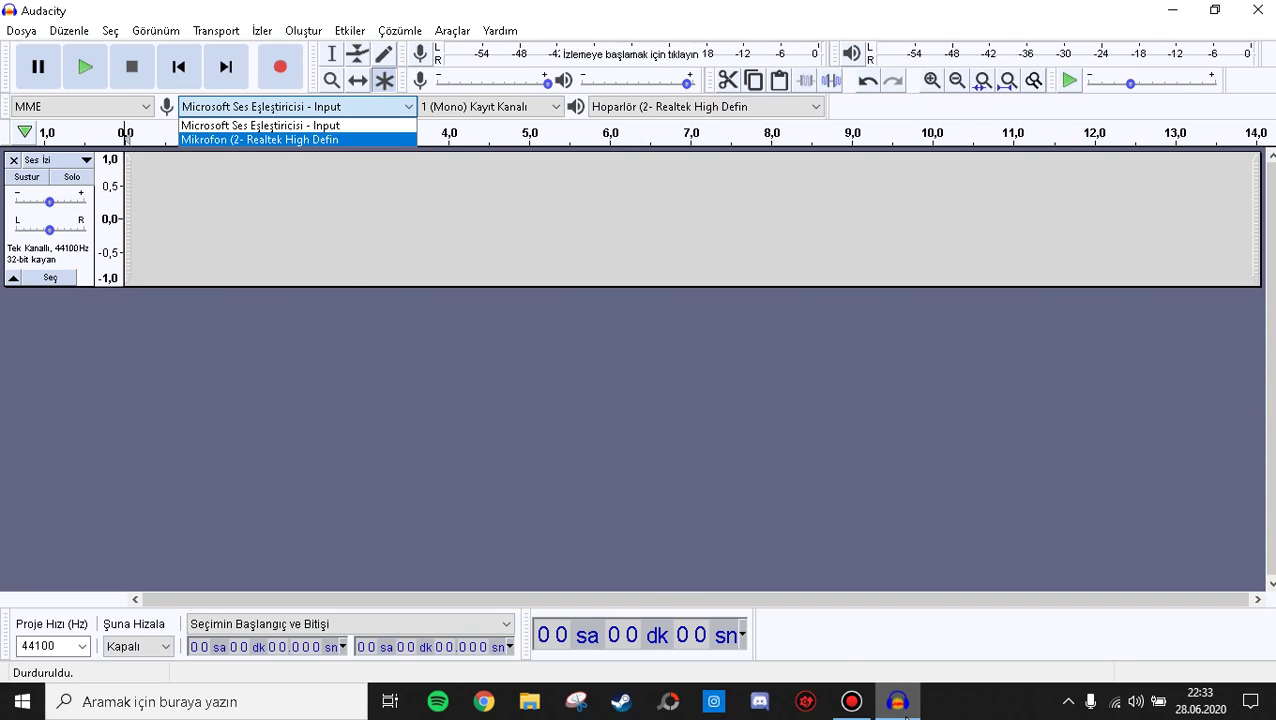
{"action": "mouse_move", "coordinate": [853, 700]}
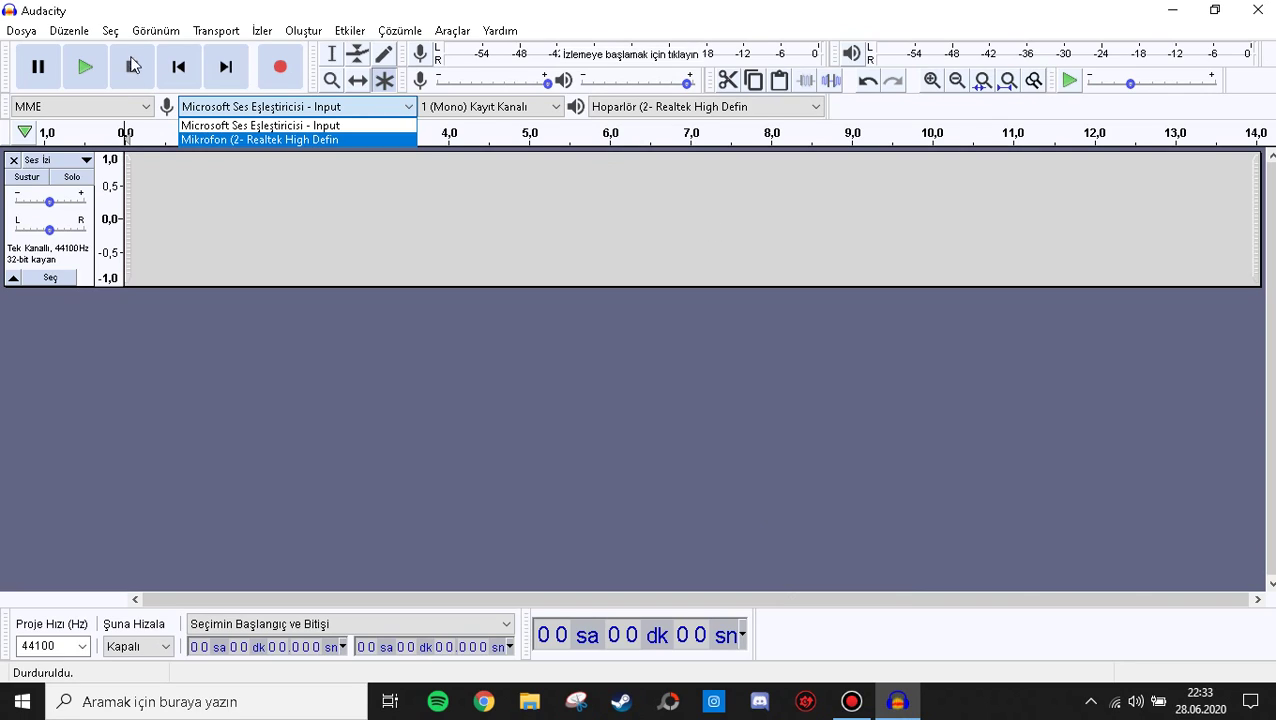
{"action": "left_click", "coordinate": [290, 107]}
{"action": "left_click", "coordinate": [290, 107]}
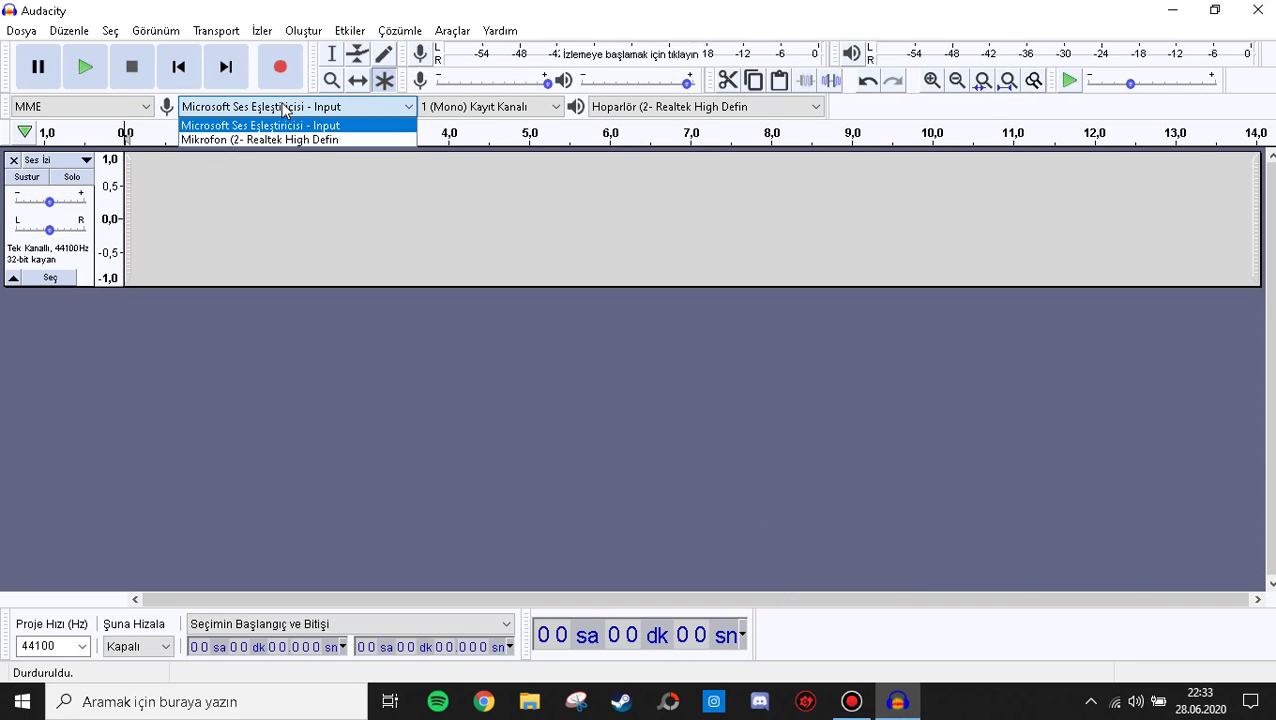
{"action": "left_click", "coordinate": [225, 110]}
{"action": "left_click", "coordinate": [458, 112]}
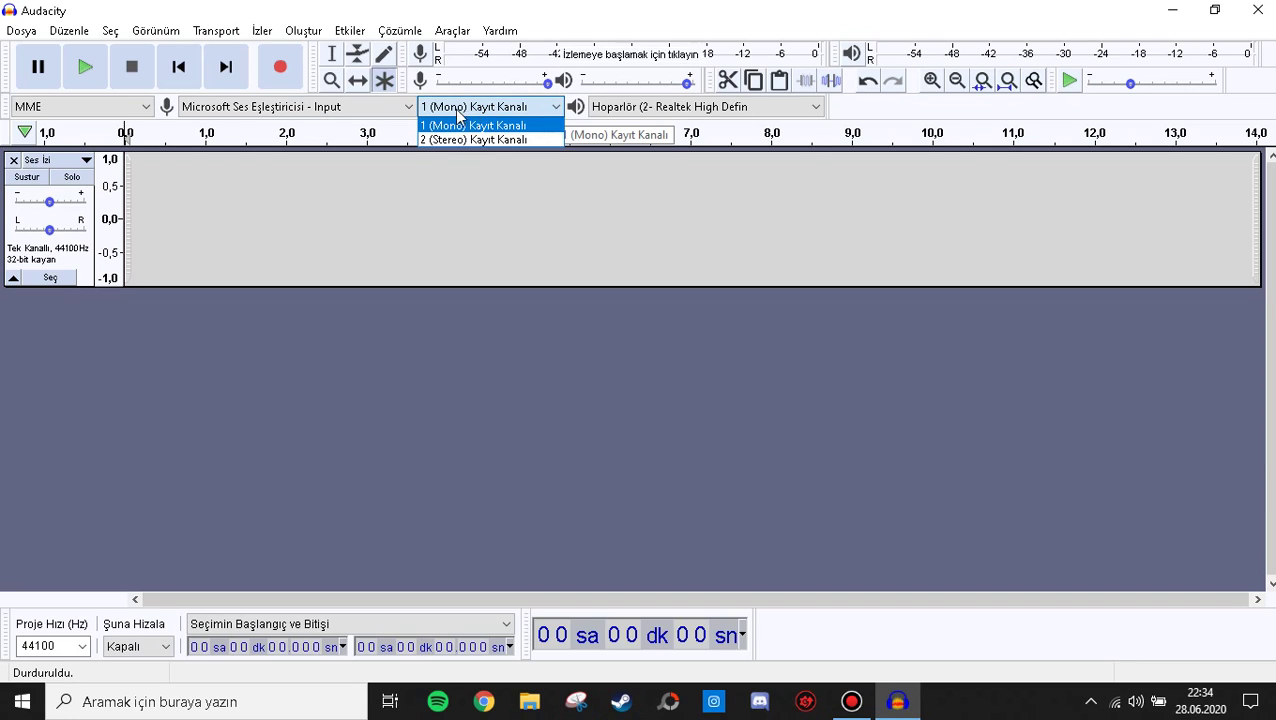
{"action": "left_click", "coordinate": [511, 127]}
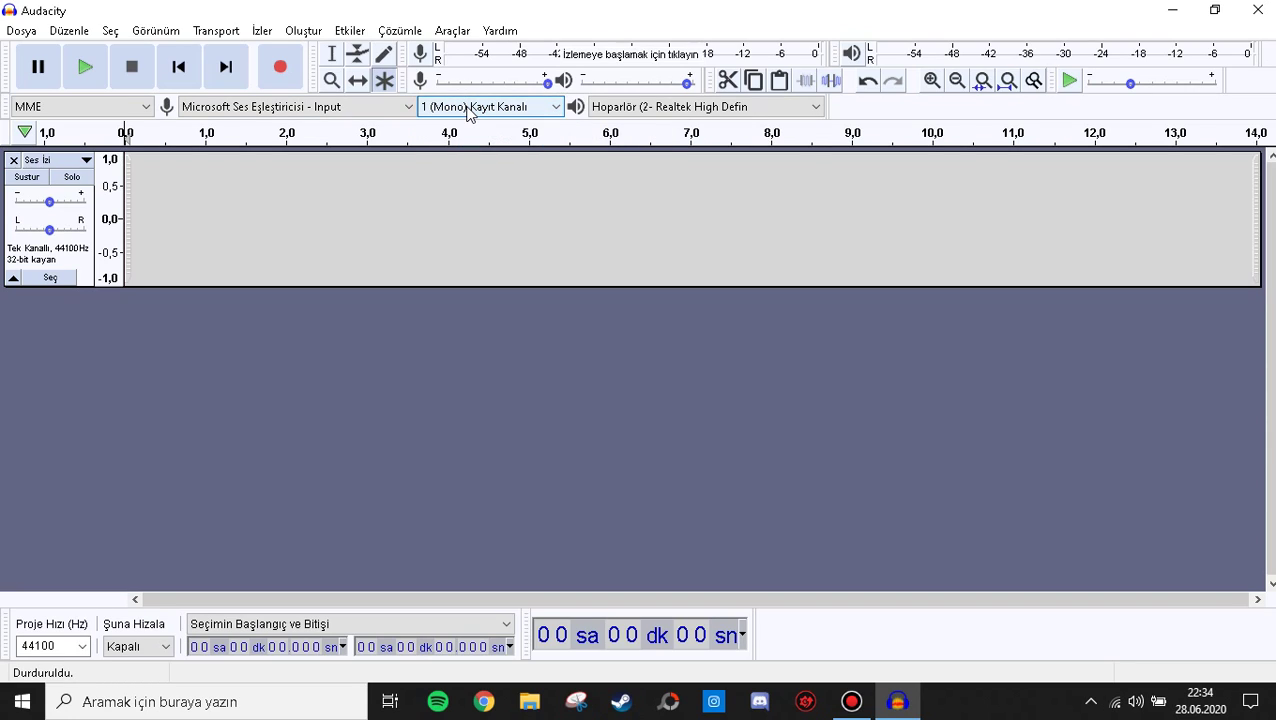
{"action": "left_click", "coordinate": [617, 107]}
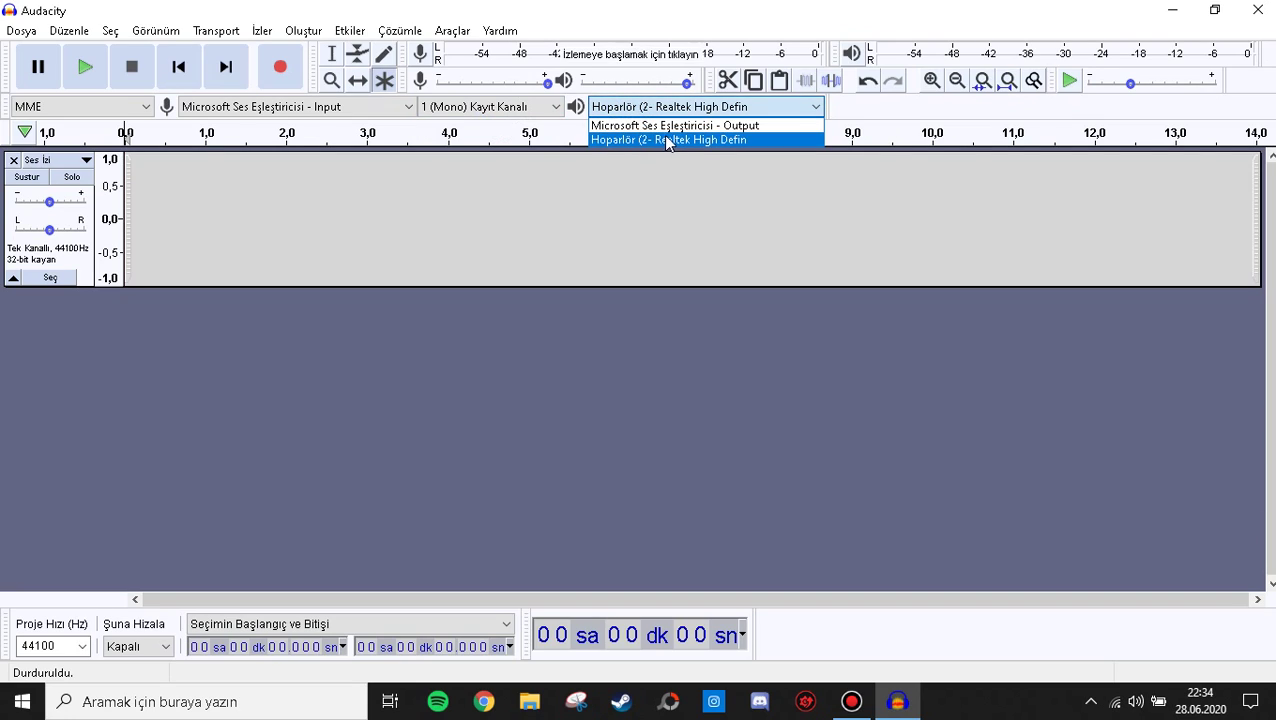
{"action": "left_click", "coordinate": [658, 102]}
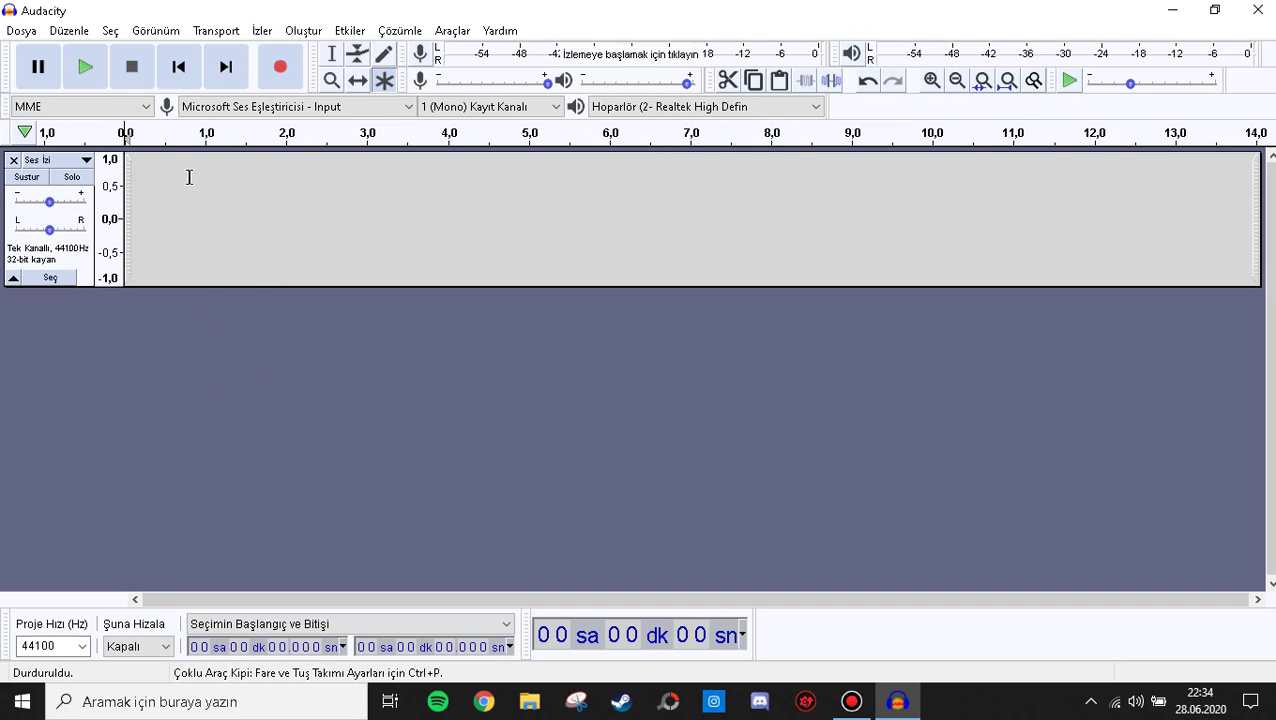
Step: Set the interface theme to Koyu in the preferences and apply it
{"action": "left_click", "coordinate": [70, 31]}
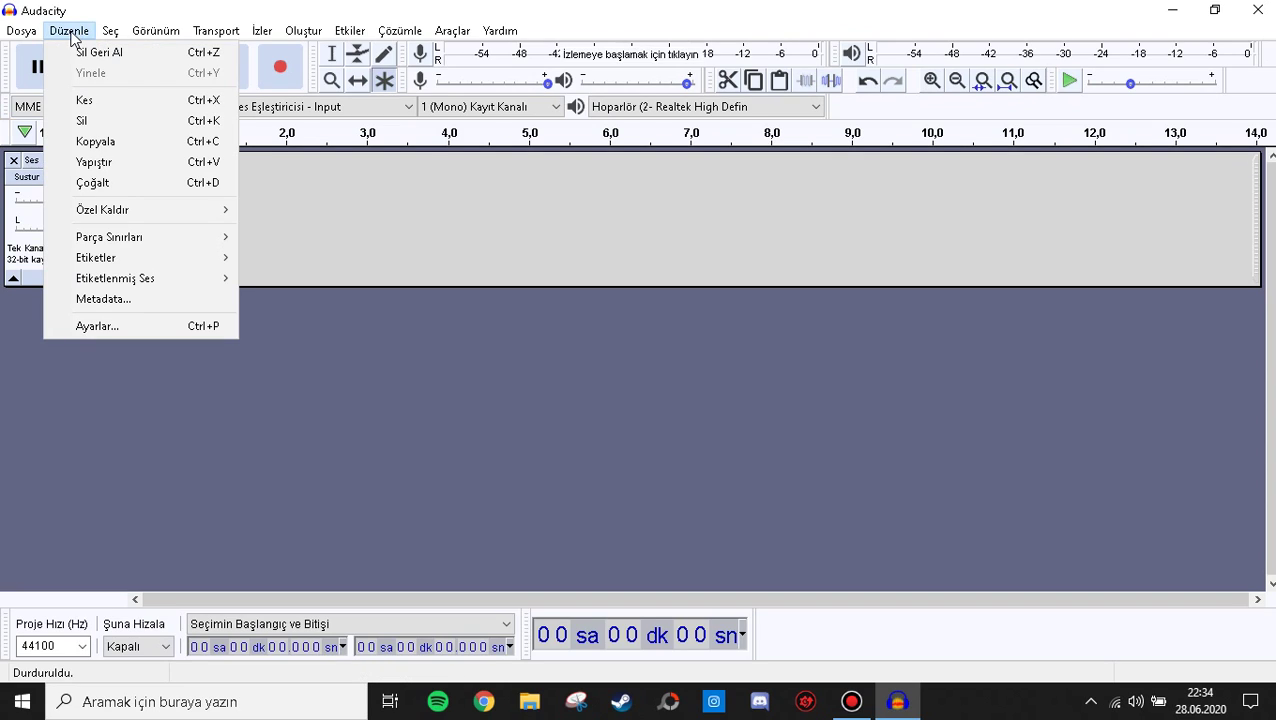
{"action": "left_click", "coordinate": [99, 335]}
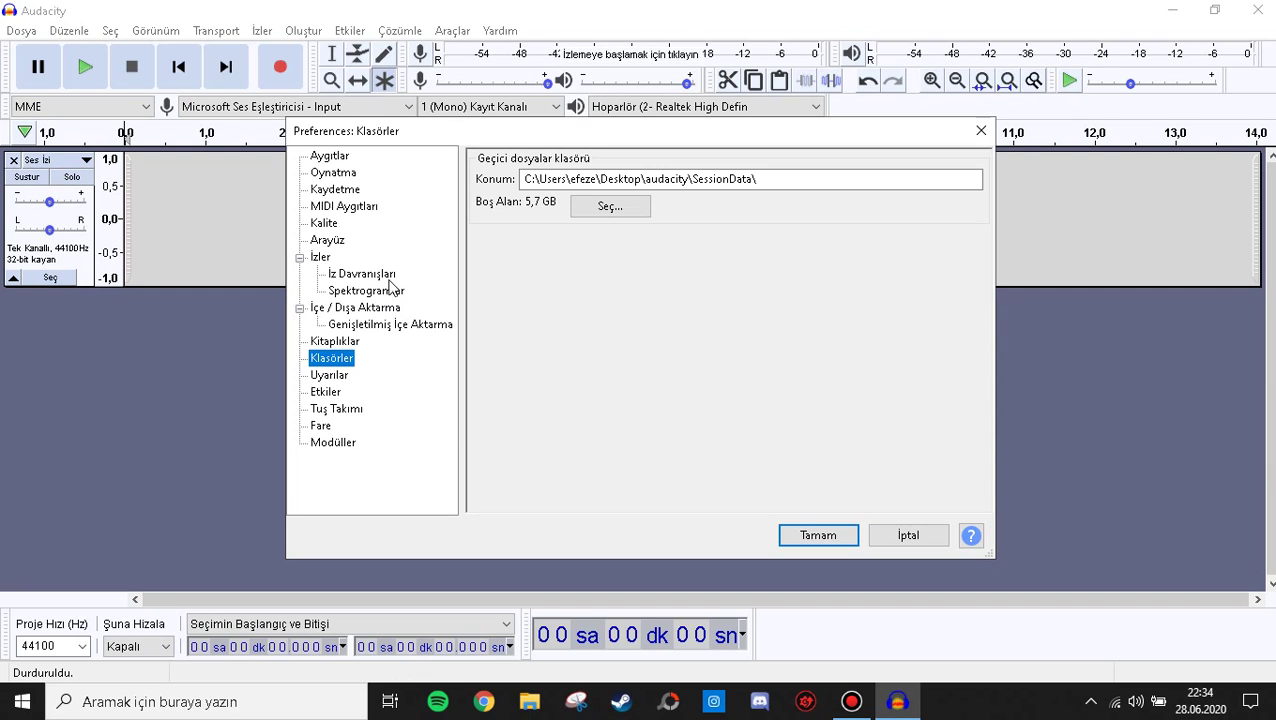
{"action": "left_click", "coordinate": [322, 257]}
{"action": "left_click", "coordinate": [328, 242]}
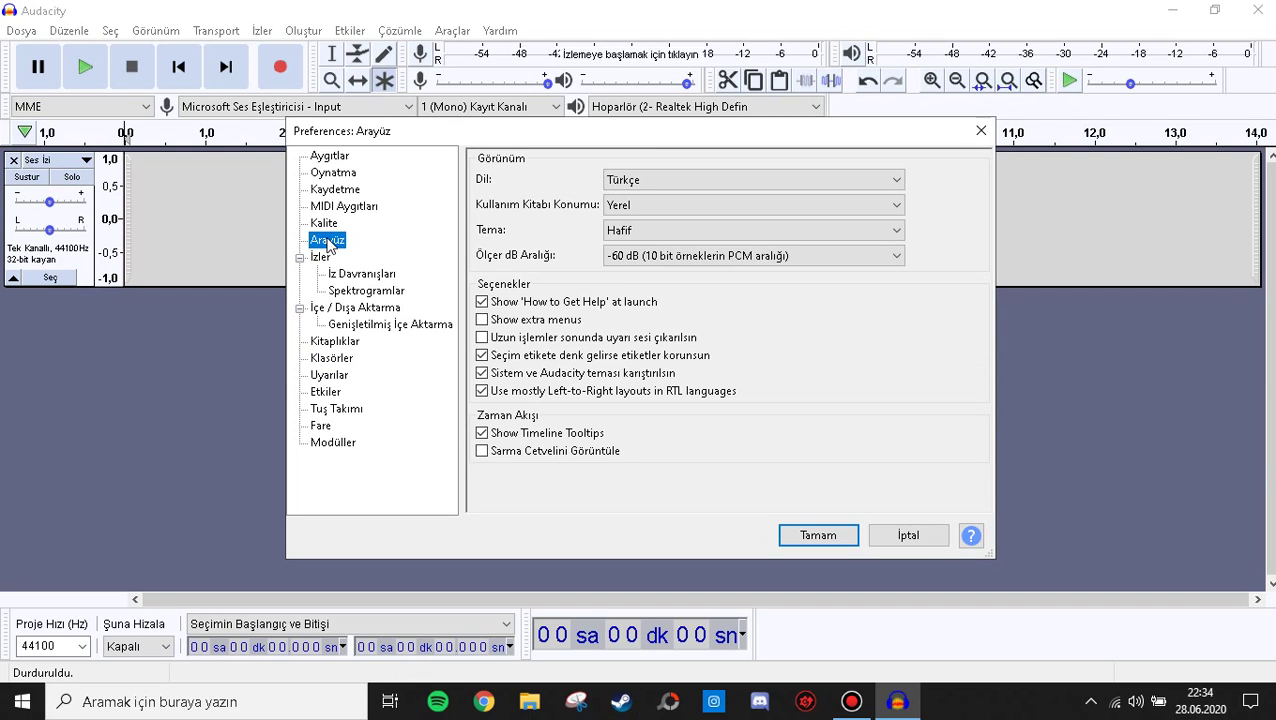
{"action": "left_click", "coordinate": [627, 179]}
{"action": "left_click", "coordinate": [627, 179]}
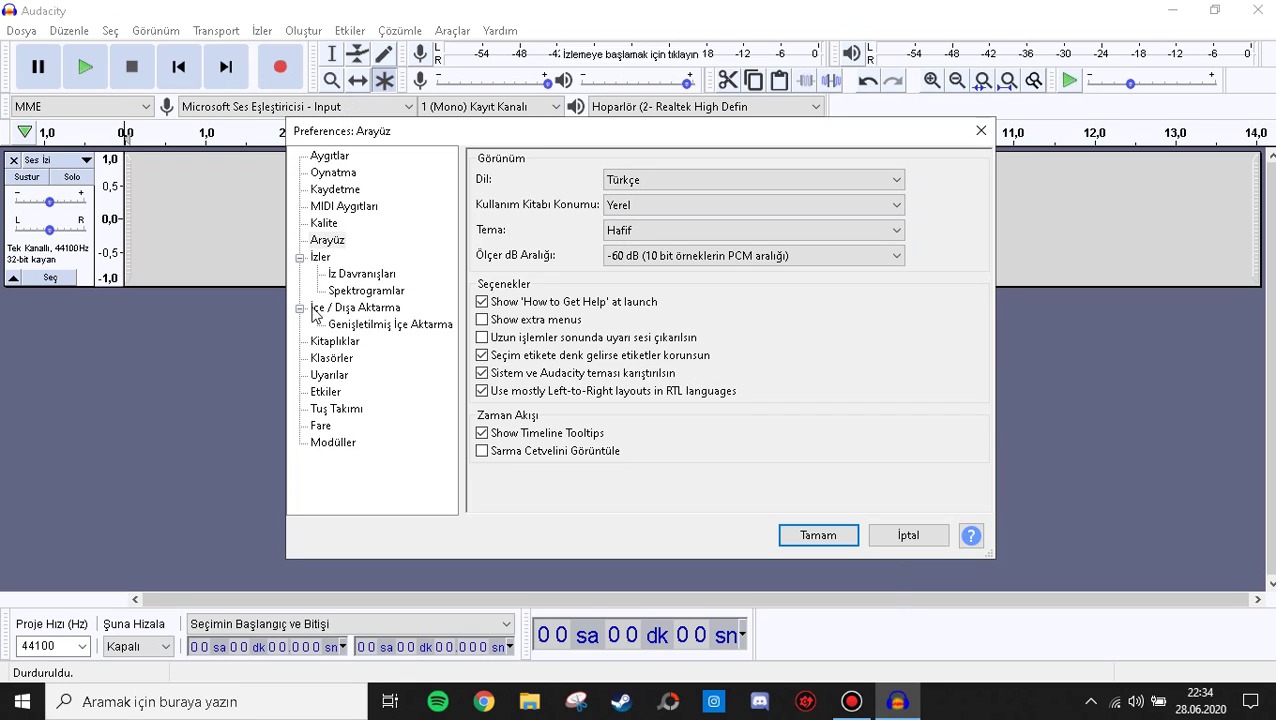
{"action": "left_click", "coordinate": [638, 186]}
{"action": "left_click", "coordinate": [660, 258]}
{"action": "left_click", "coordinate": [671, 238]}
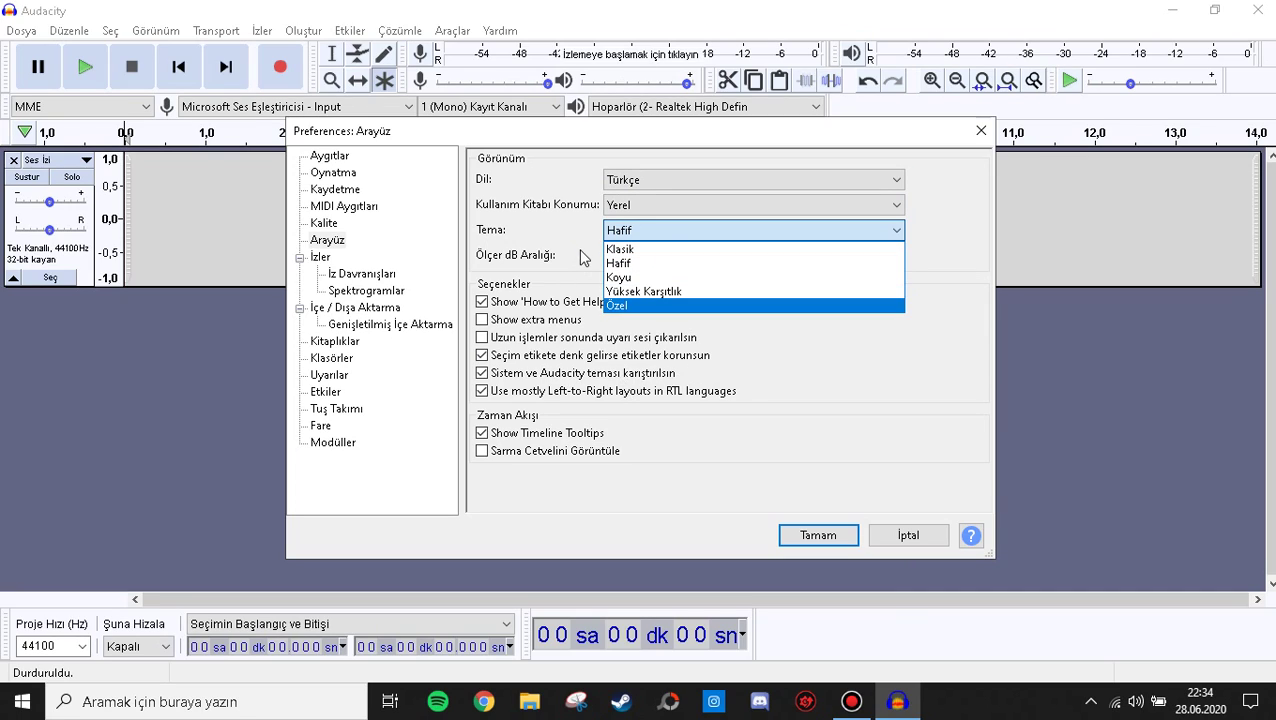
{"action": "left_click", "coordinate": [630, 278]}
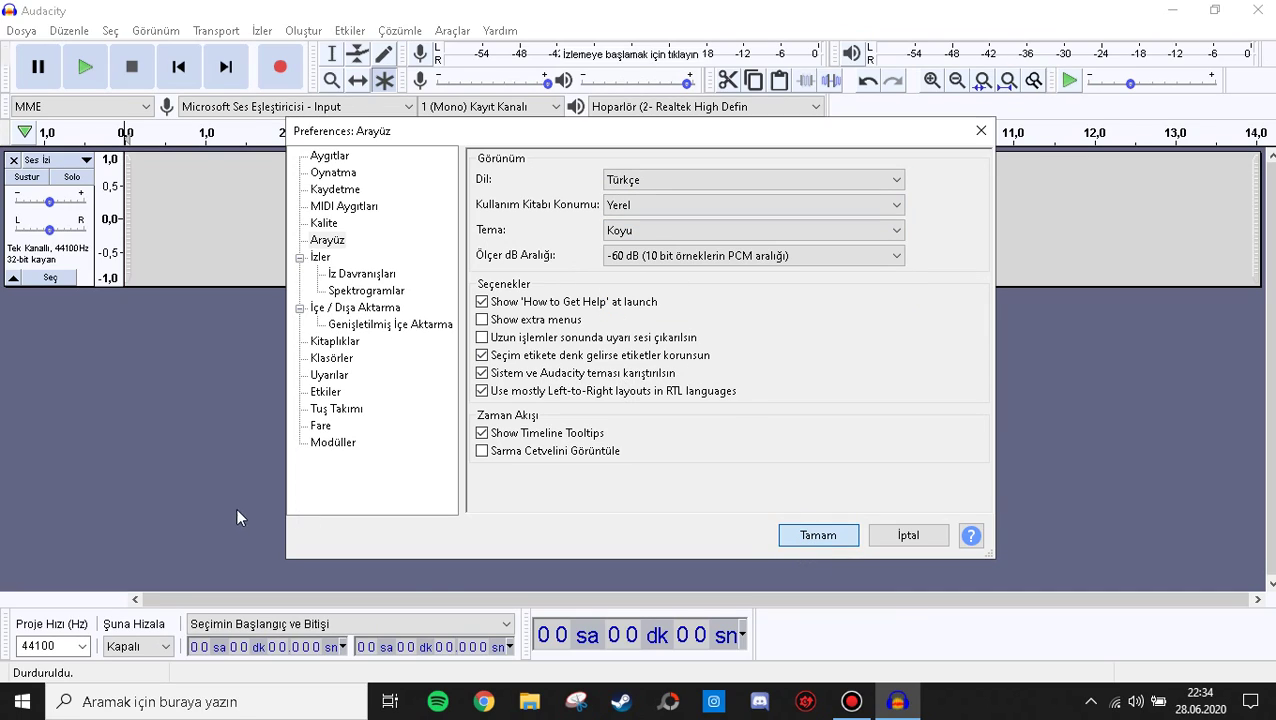
{"action": "key", "text": "Return"}
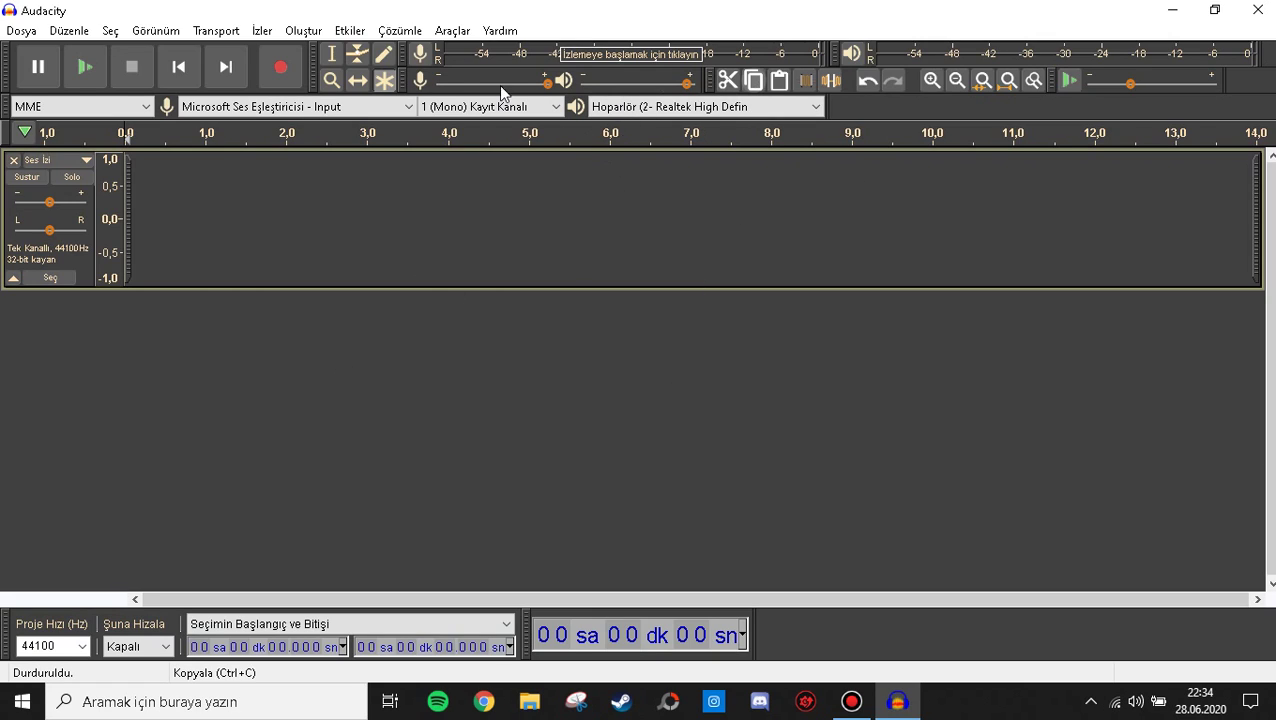
Step: Restore the Hafif interface theme in the preferences and apply it
{"action": "key", "text": "ctrl+p"}
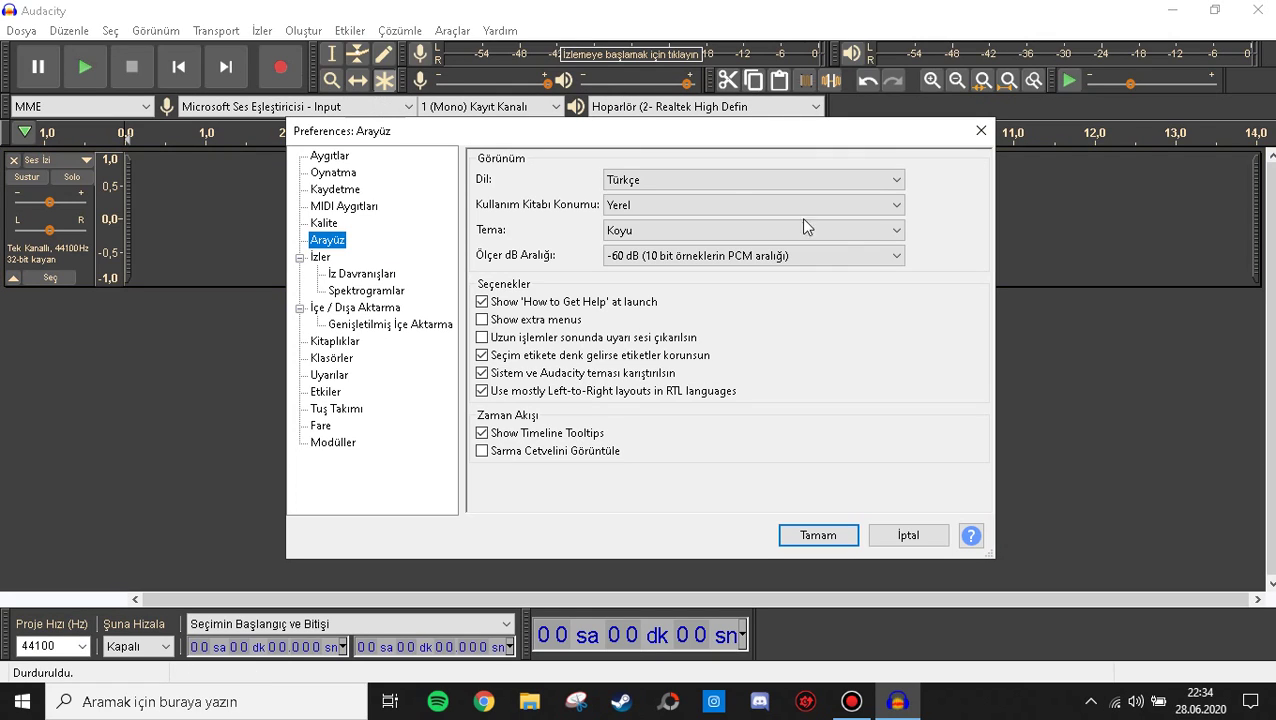
{"action": "left_click", "coordinate": [686, 230]}
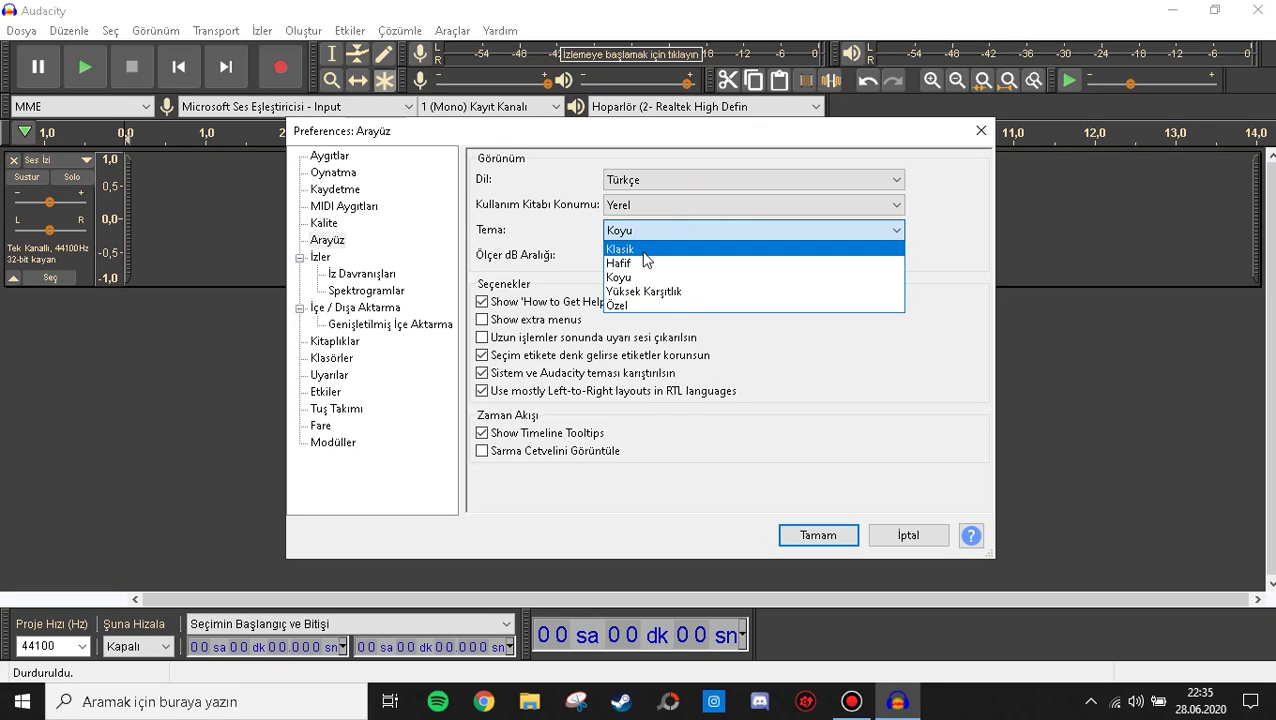
{"action": "left_click", "coordinate": [660, 264]}
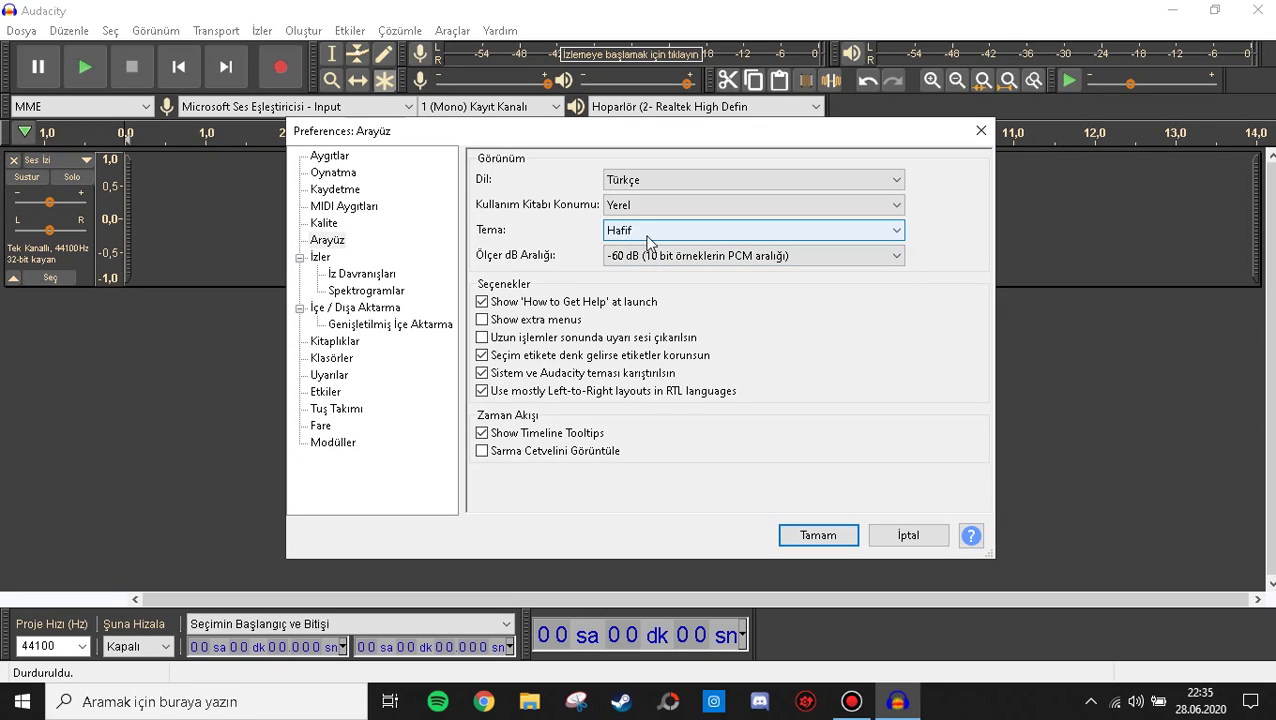
{"action": "left_click", "coordinate": [818, 536]}
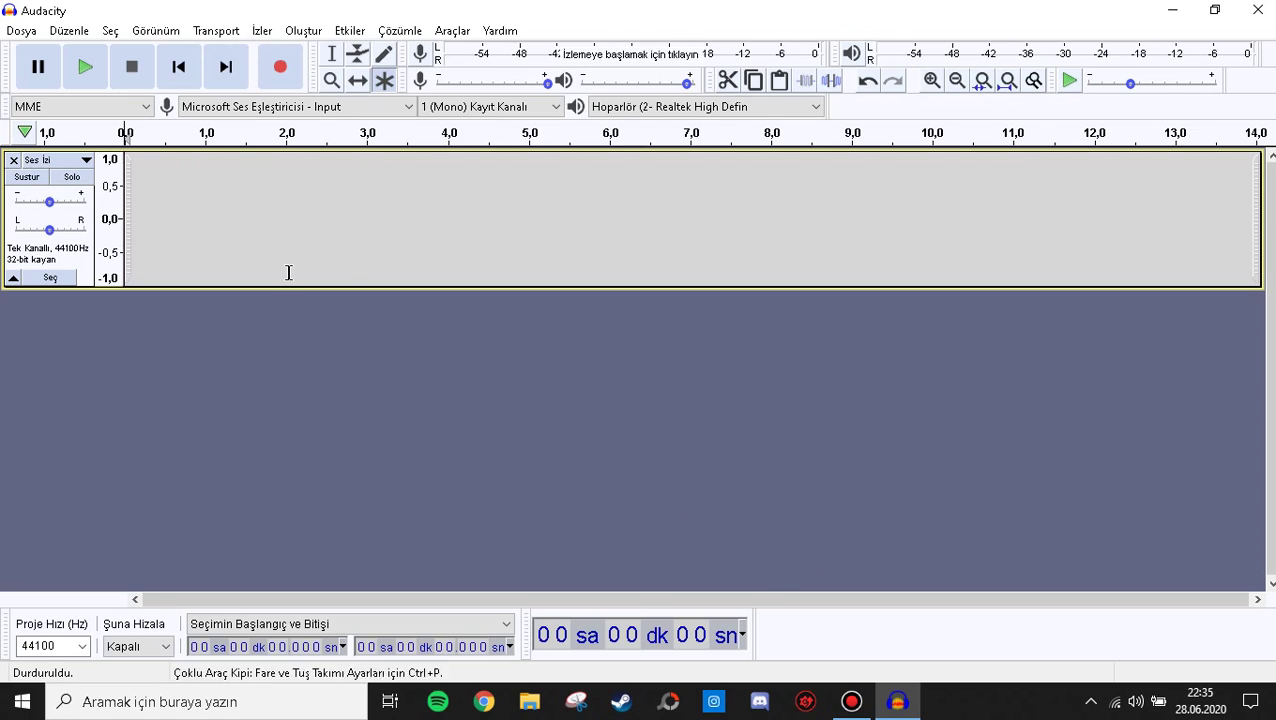
Step: Record about 9.6 seconds of speech on the mono track, ending with silence, and play it back
{"action": "left_click", "coordinate": [280, 67]}
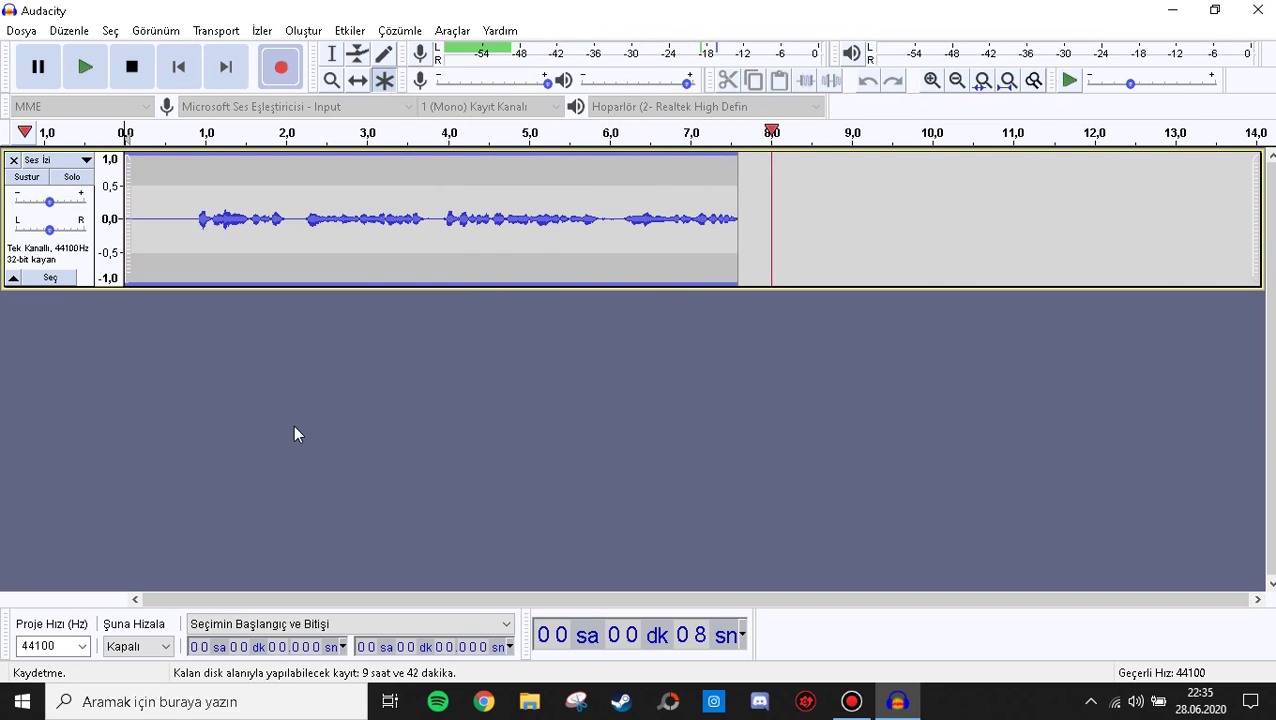
{"action": "left_click", "coordinate": [146, 79]}
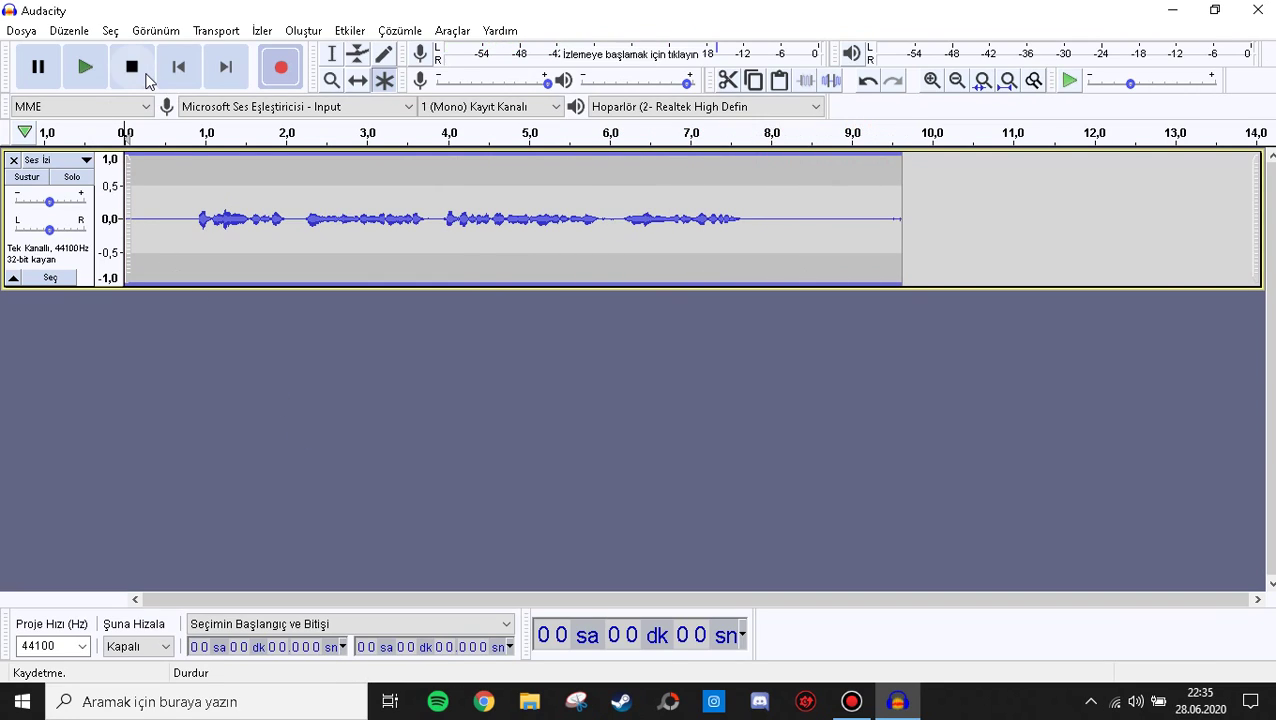
{"action": "left_click", "coordinate": [122, 133]}
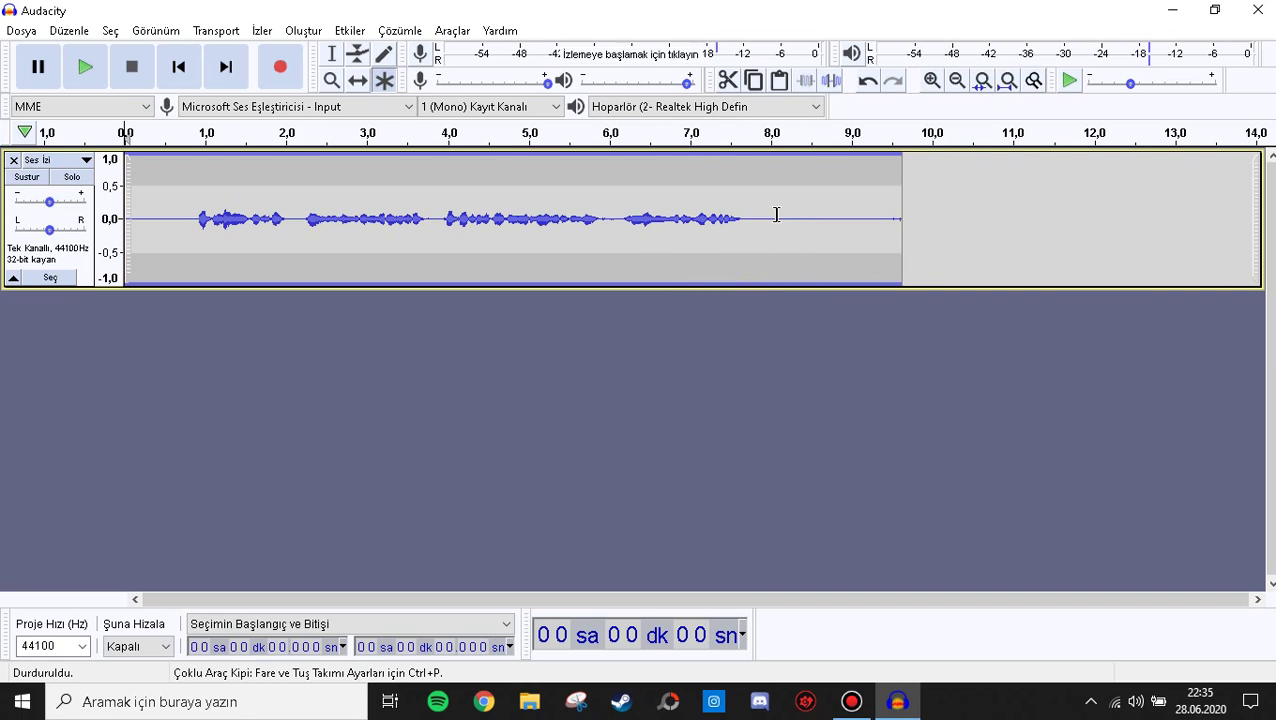
Step: Capture a noise profile for Gürültü Azaltma from the silent section between 7.872 and 9.102 seconds
{"action": "left_click_drag", "start_coordinate": [761, 210], "coordinate": [858, 221]}
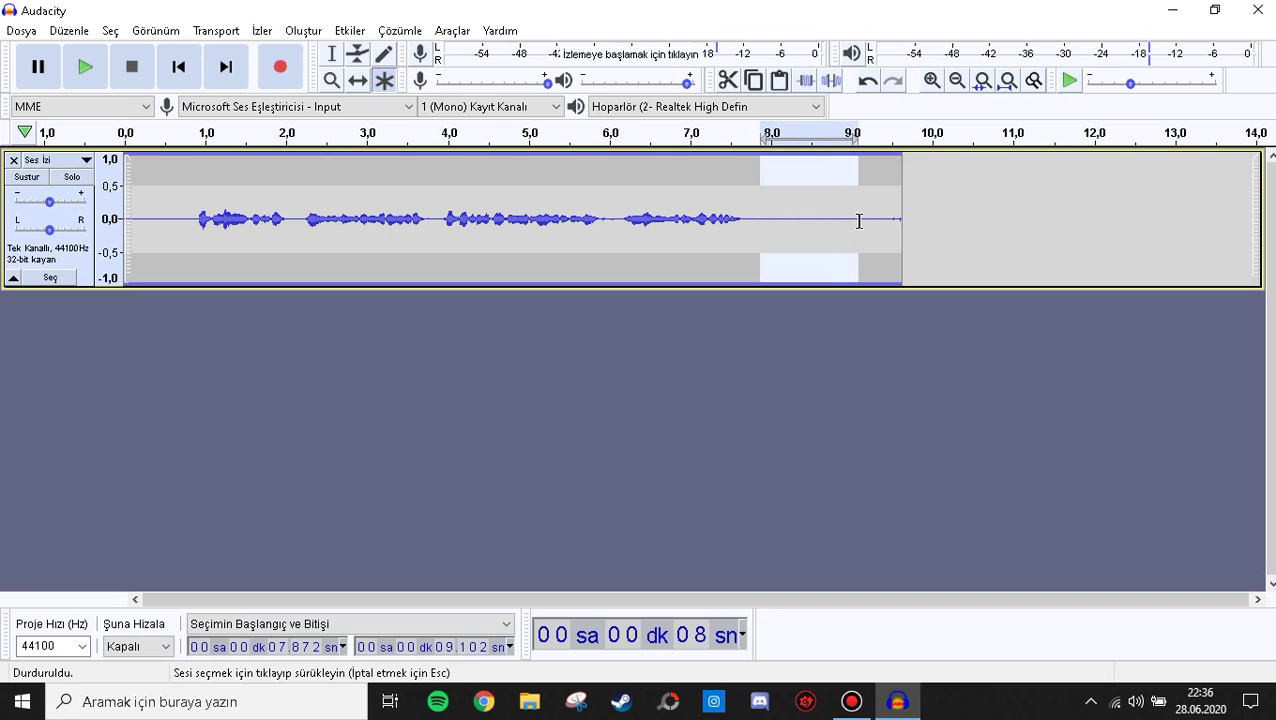
{"action": "left_click", "coordinate": [348, 30]}
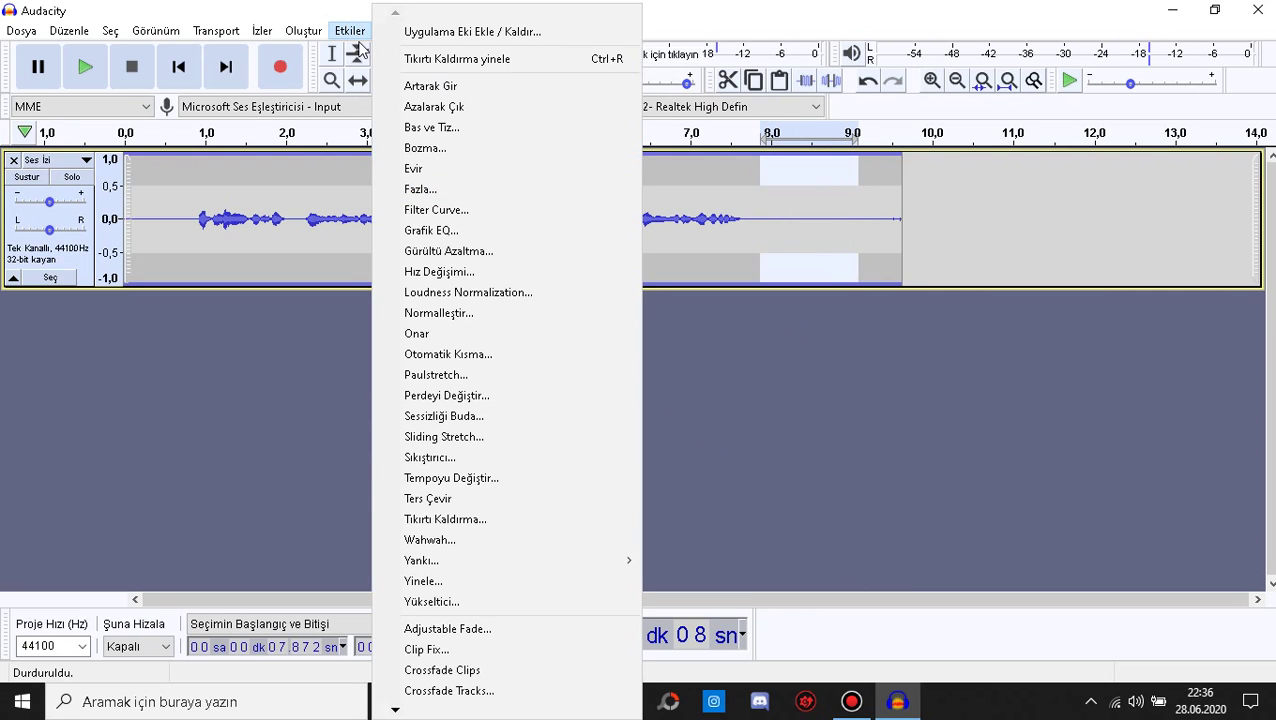
{"action": "left_click", "coordinate": [448, 251]}
{"action": "left_click", "coordinate": [612, 258]}
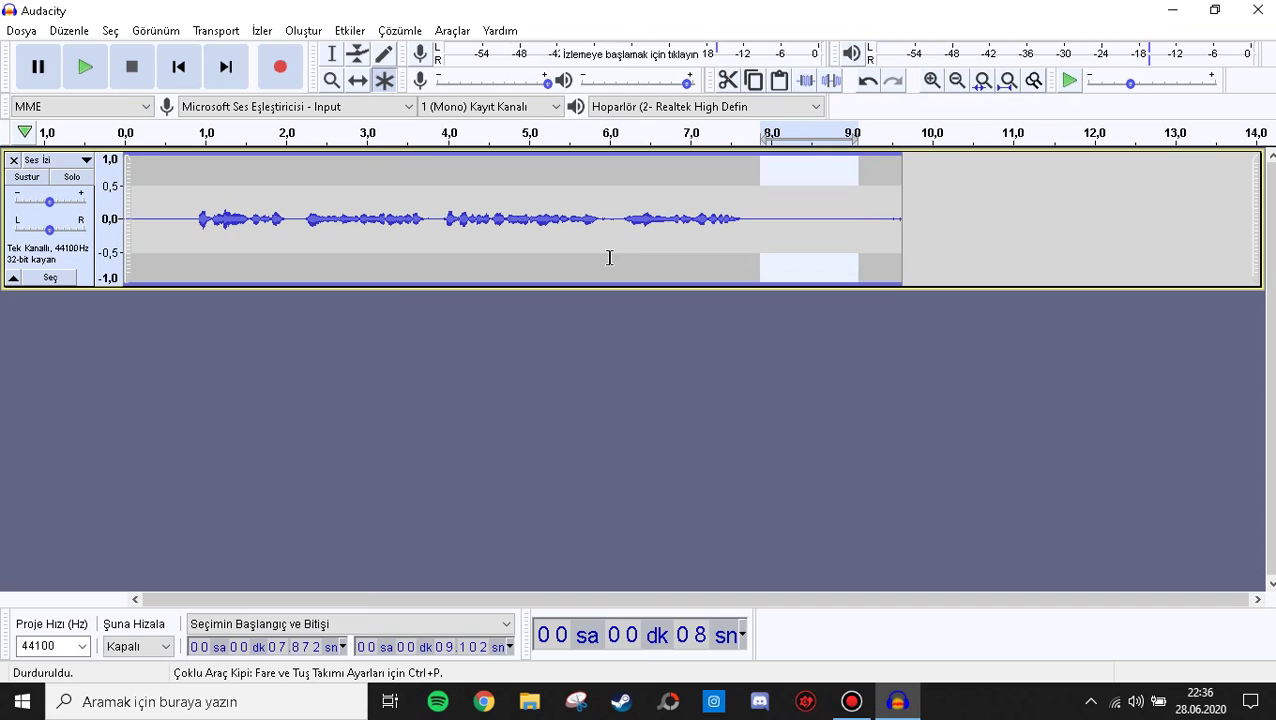
Step: Apply Gürültü Azaltma to the whole recording with 12 dB reduction, sensitivity 6,00 and 3 smoothing bands, then play the result
{"action": "key", "text": "ctrl+a"}
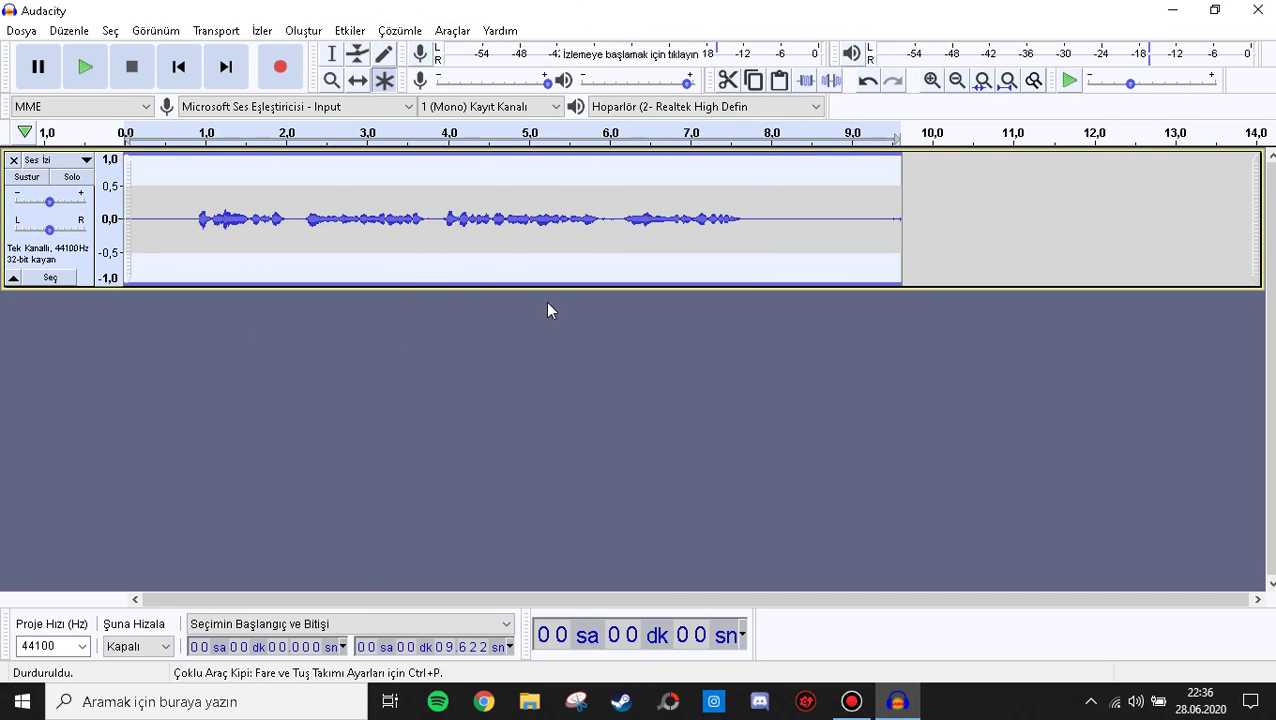
{"action": "left_click", "coordinate": [349, 31]}
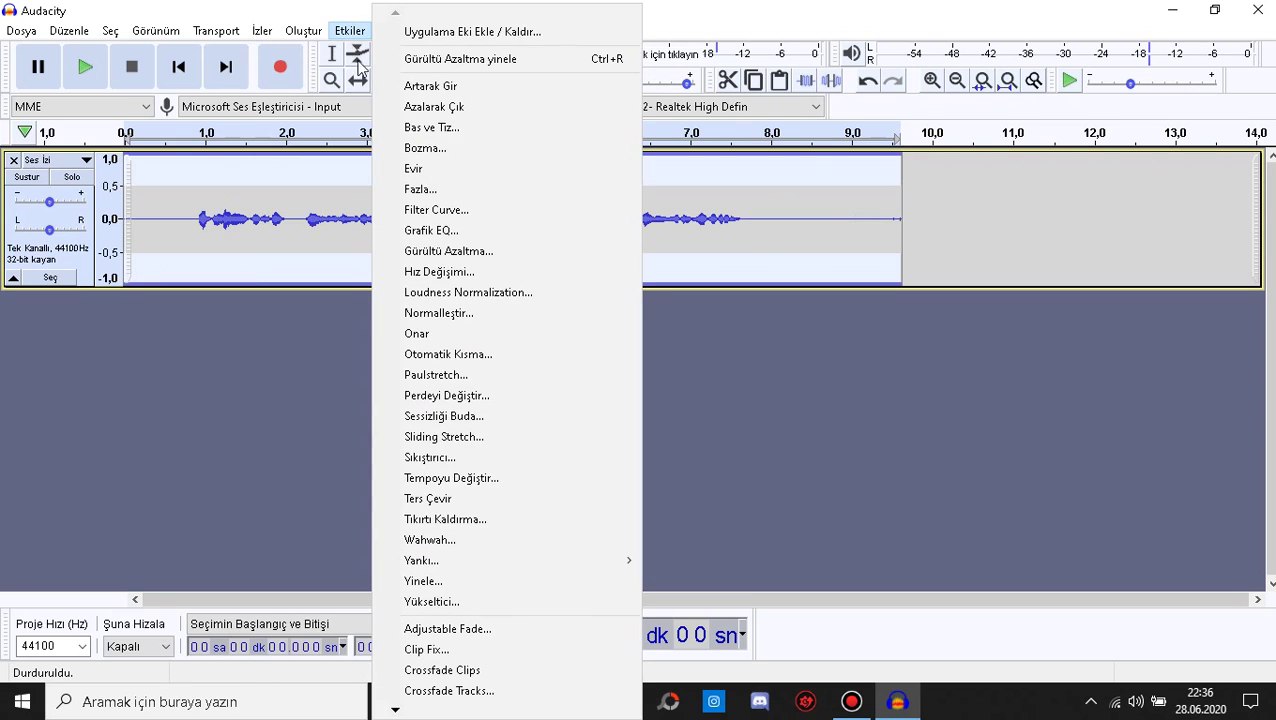
{"action": "left_click", "coordinate": [436, 251]}
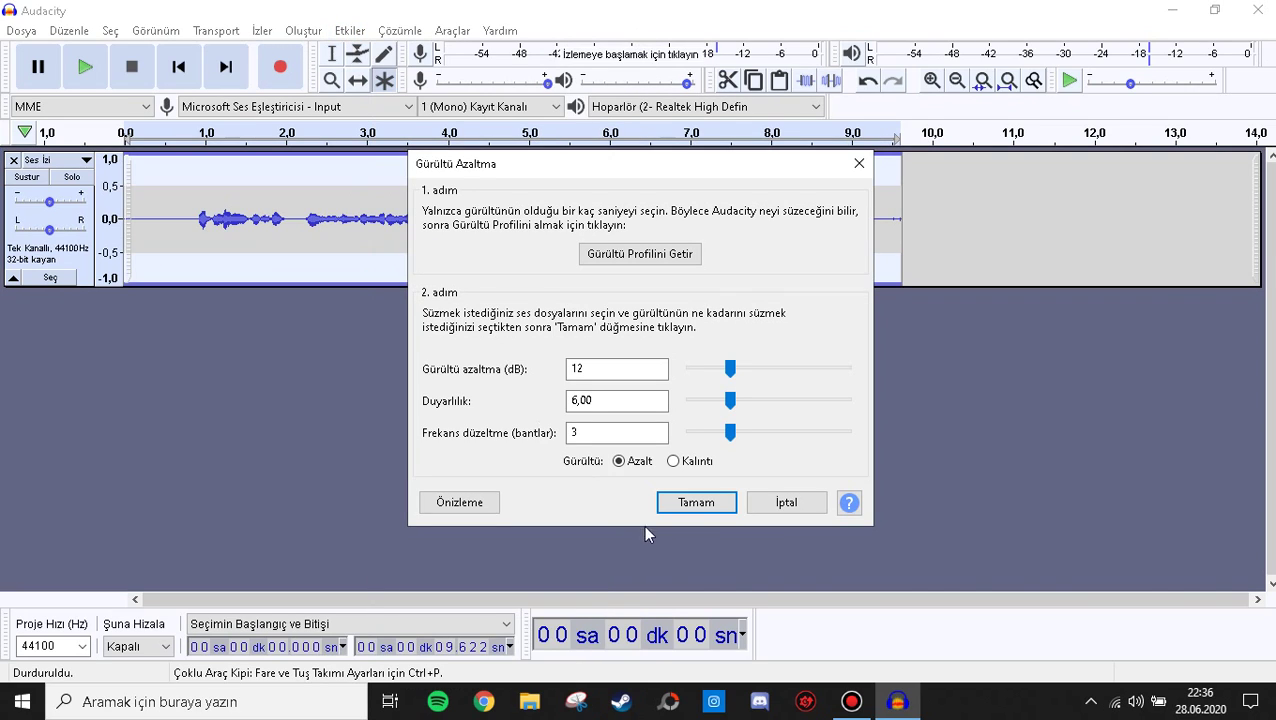
{"action": "left_click", "coordinate": [713, 505]}
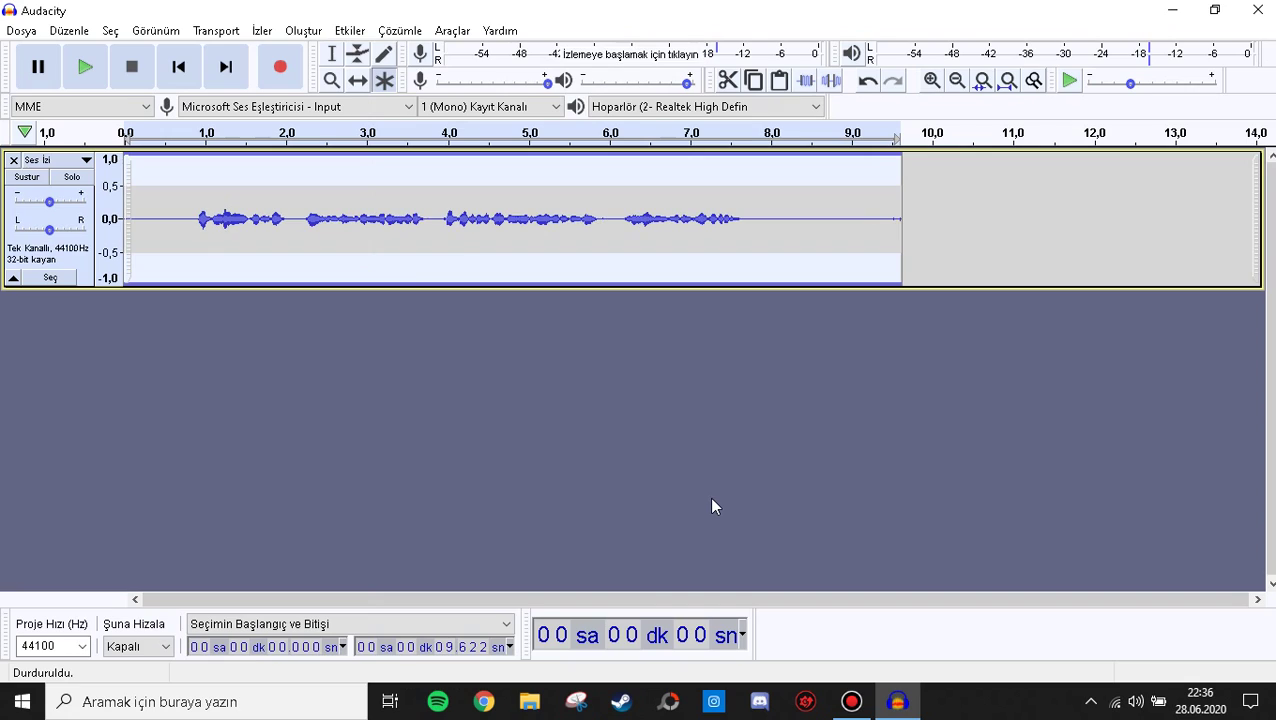
{"action": "left_click", "coordinate": [712, 407]}
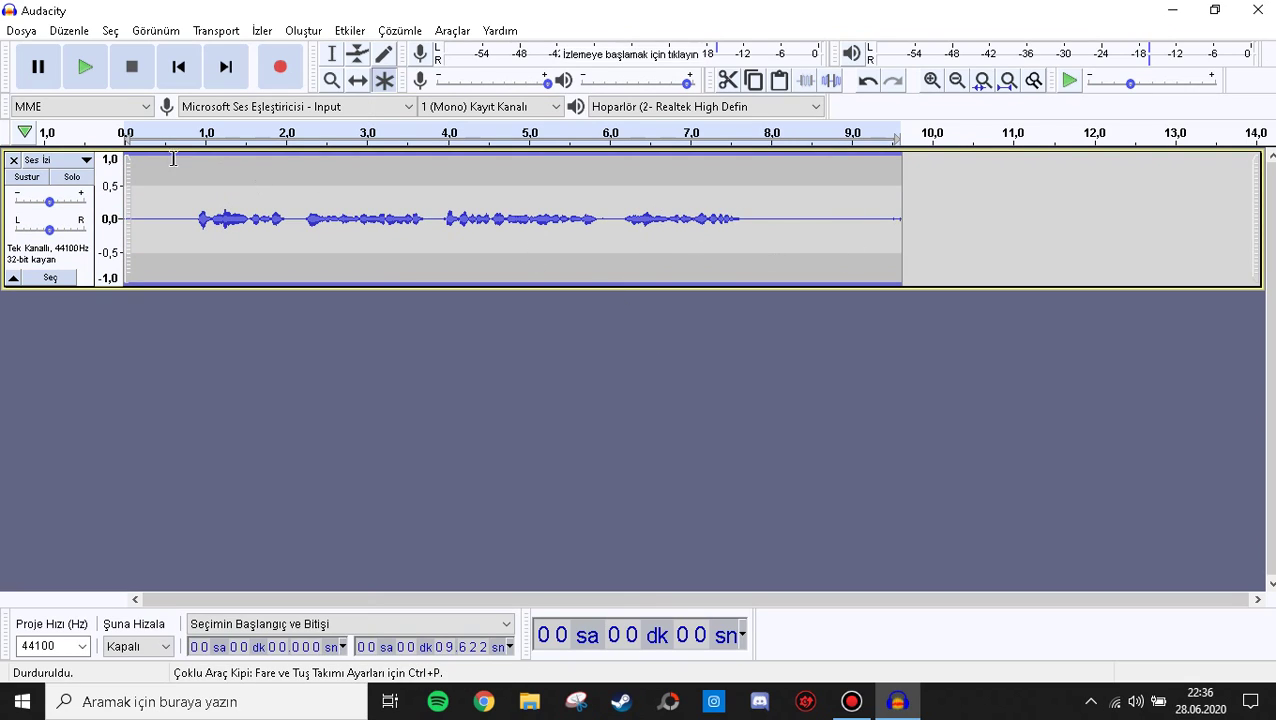
{"action": "key", "text": "space"}
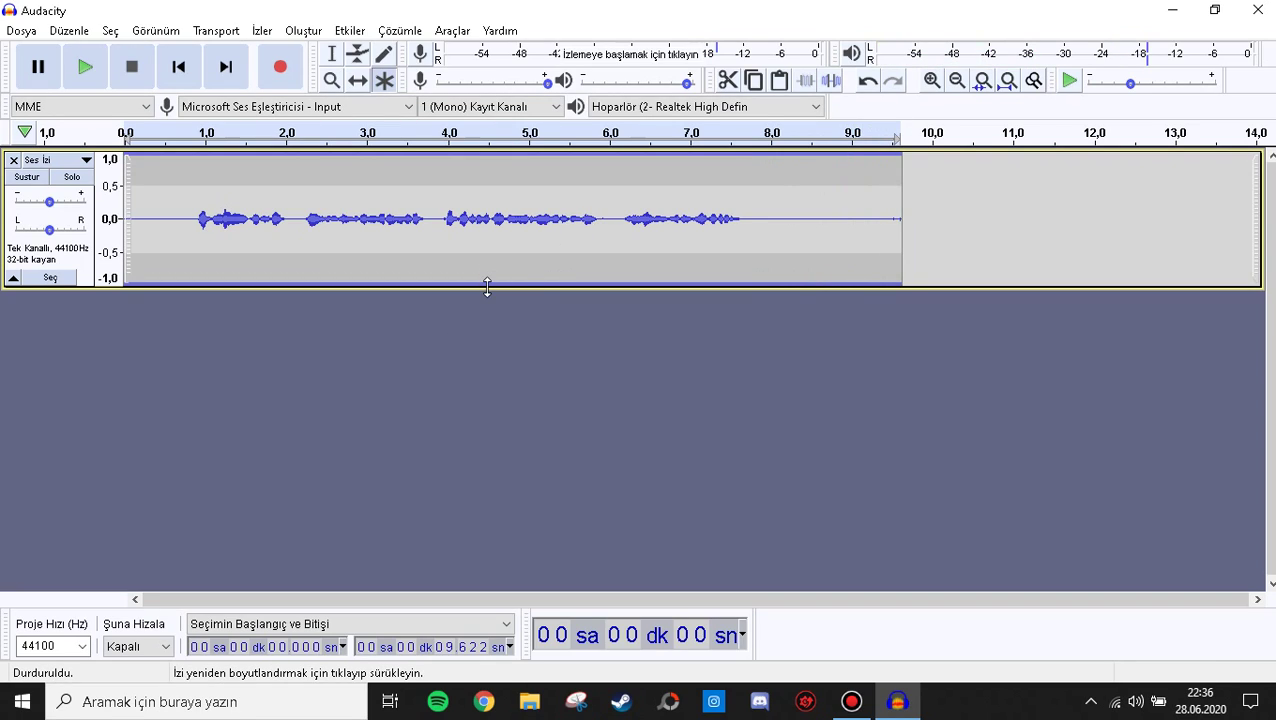
Step: Apply Gürültü Azaltma to the silent section between 7.930 and 8.882 seconds, then clear the selection
{"action": "left_click_drag", "start_coordinate": [766, 200], "coordinate": [841, 200]}
{"action": "left_click", "coordinate": [345, 31]}
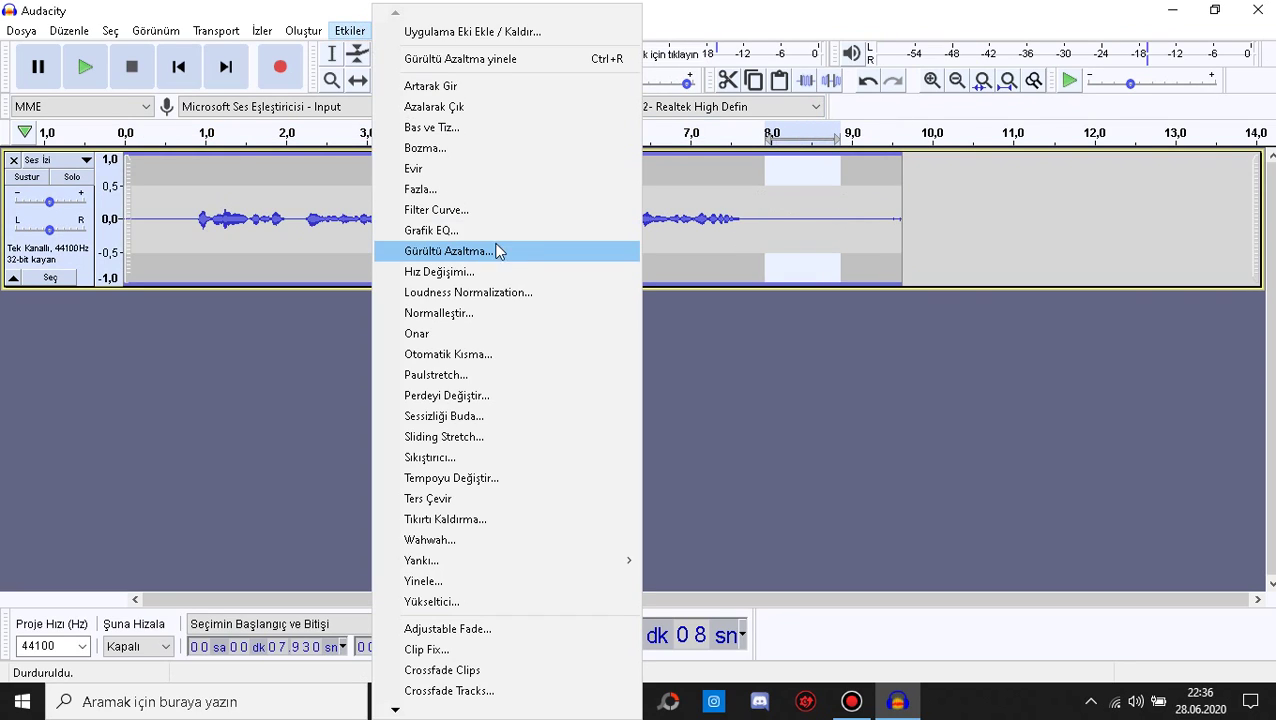
{"action": "left_click", "coordinate": [756, 366]}
{"action": "left_click", "coordinate": [716, 504]}
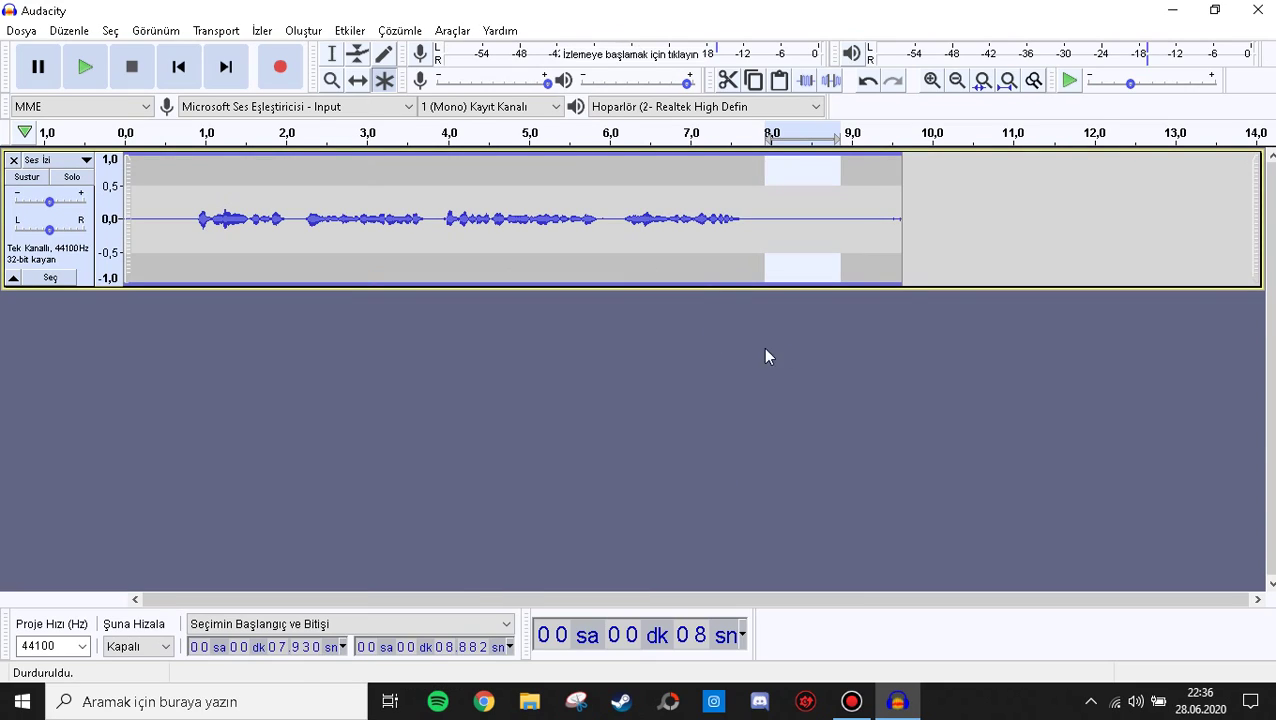
{"action": "left_click", "coordinate": [827, 364]}
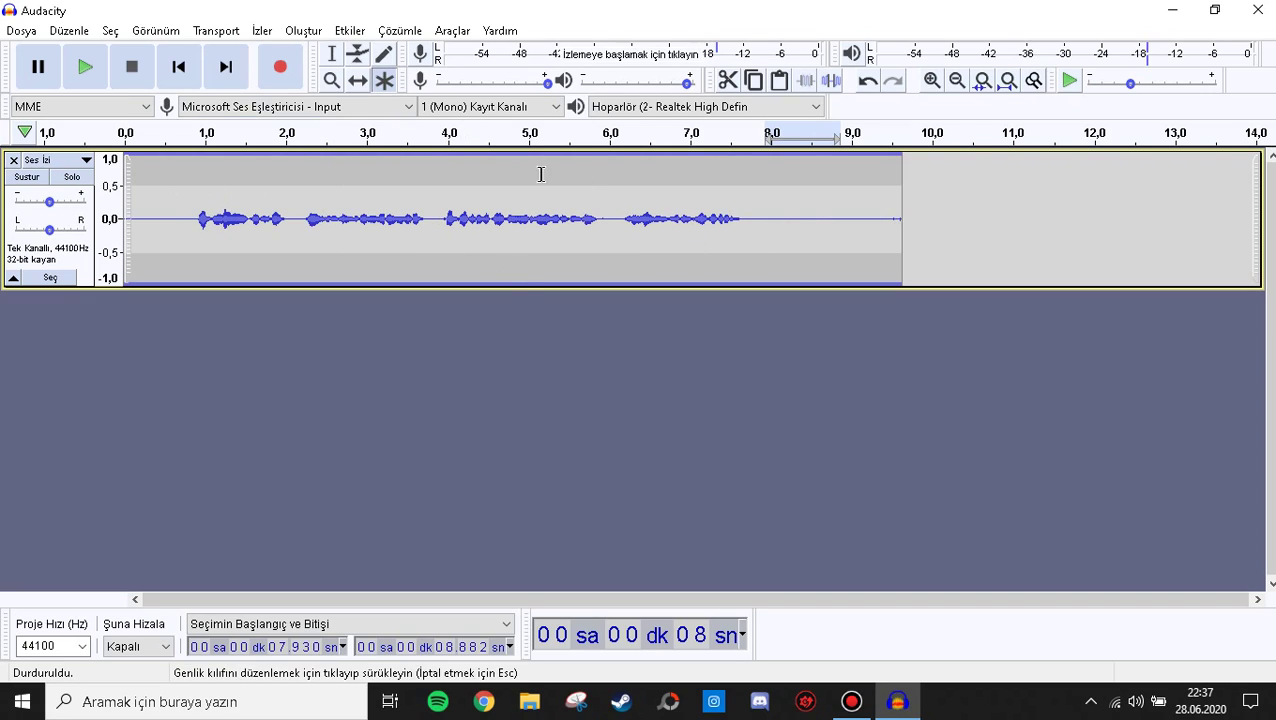
Step: Try to apply the Hız Değişimi effect without an audio selection, then look through the list of effects
{"action": "left_click", "coordinate": [349, 30]}
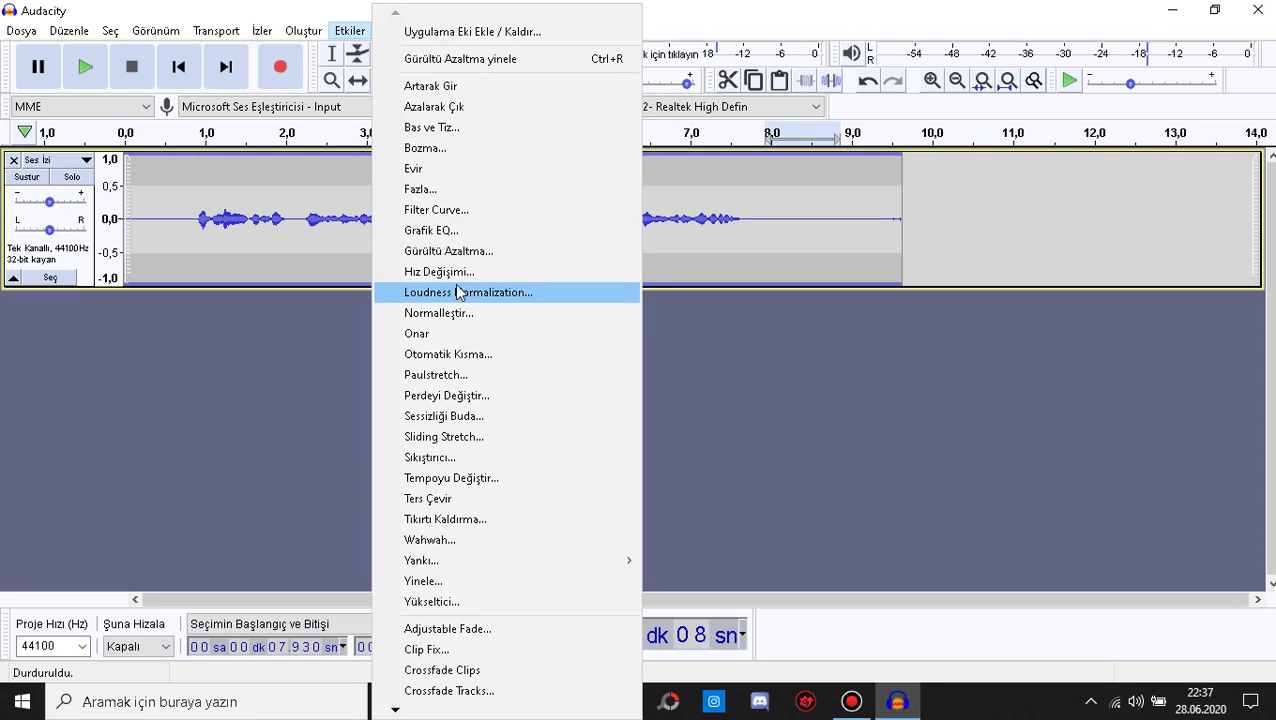
{"action": "left_click", "coordinate": [440, 272]}
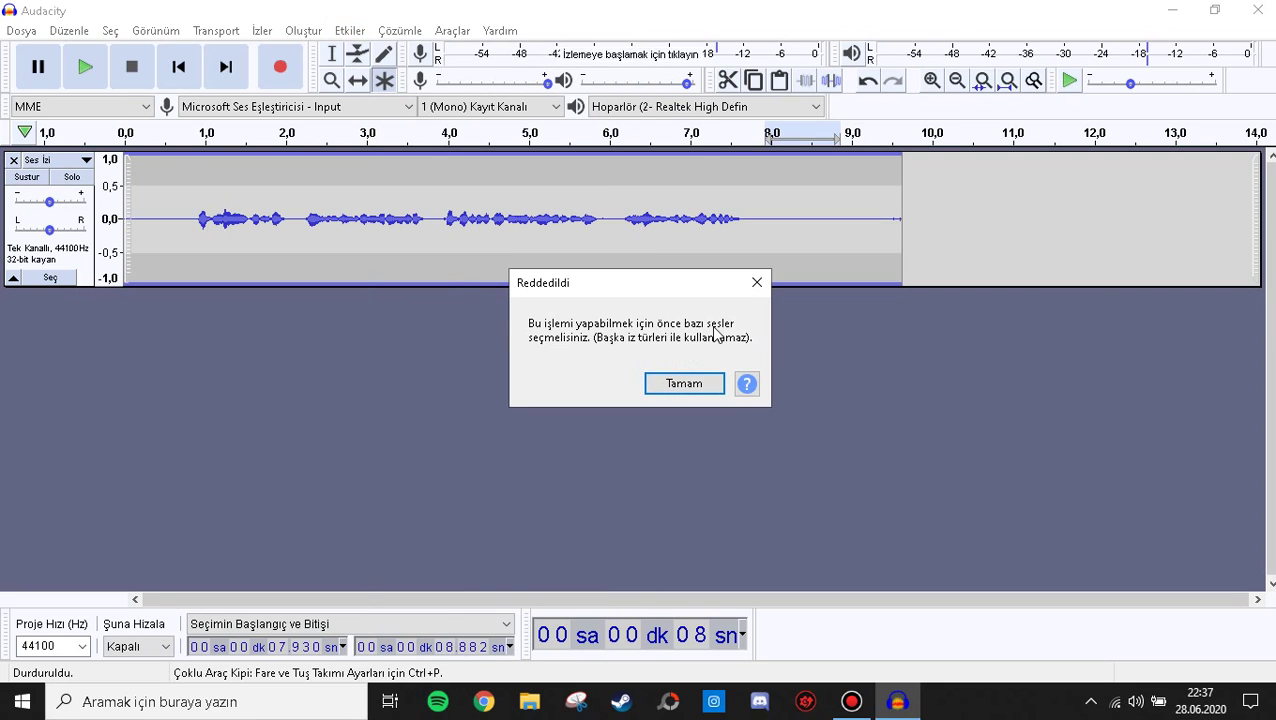
{"action": "left_click", "coordinate": [752, 290]}
{"action": "left_click", "coordinate": [349, 30]}
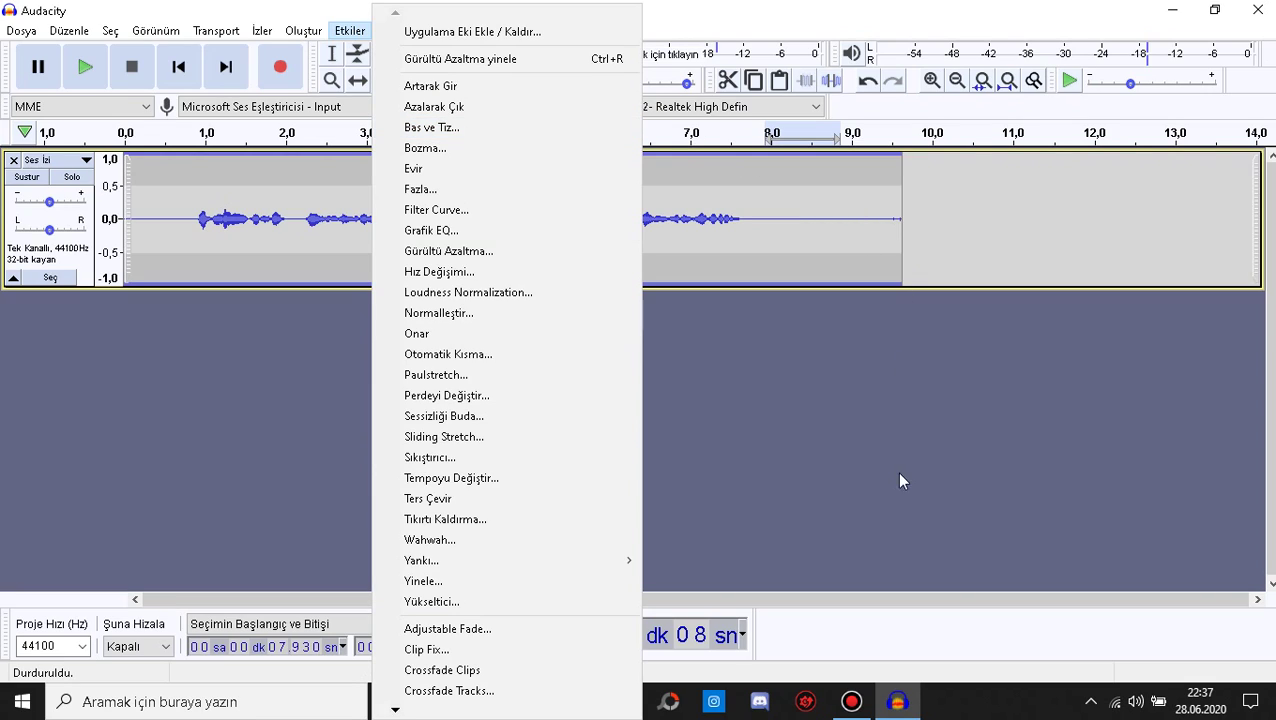
{"action": "left_click", "coordinate": [882, 453]}
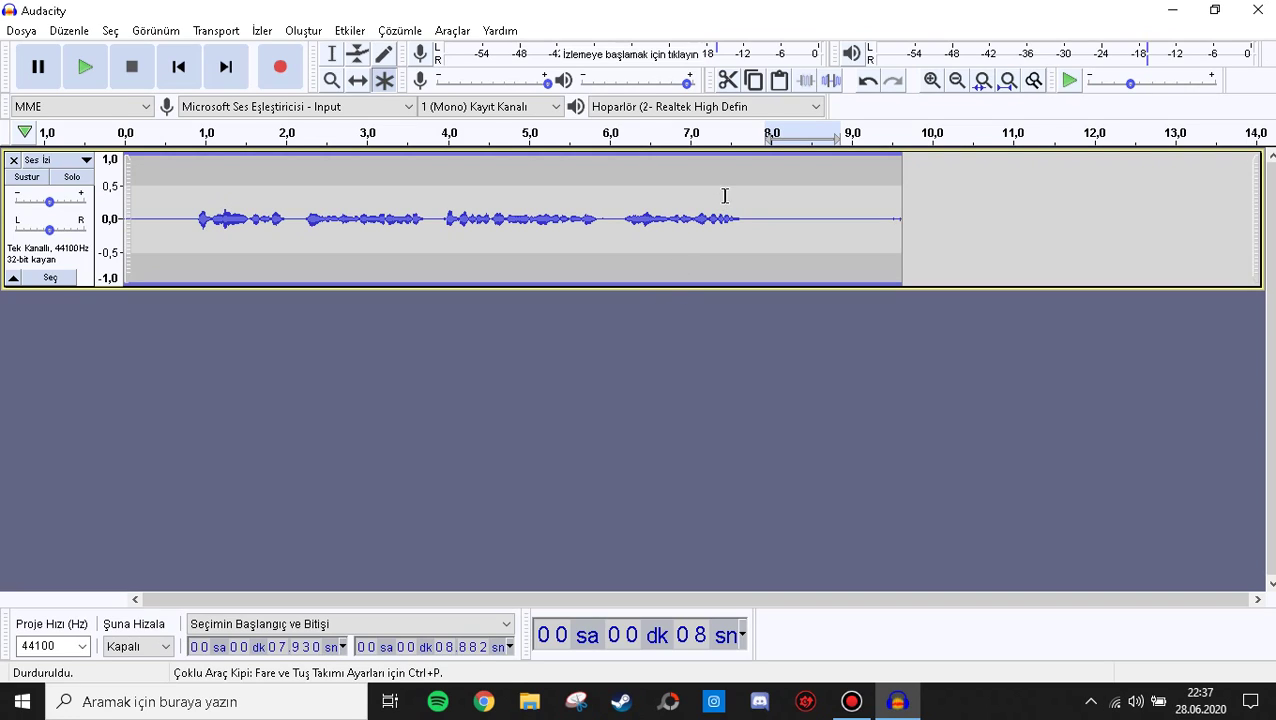
Step: Add amplitude envelope points to the clip at about 5.6 seconds and at its end
{"action": "left_click", "coordinate": [829, 134]}
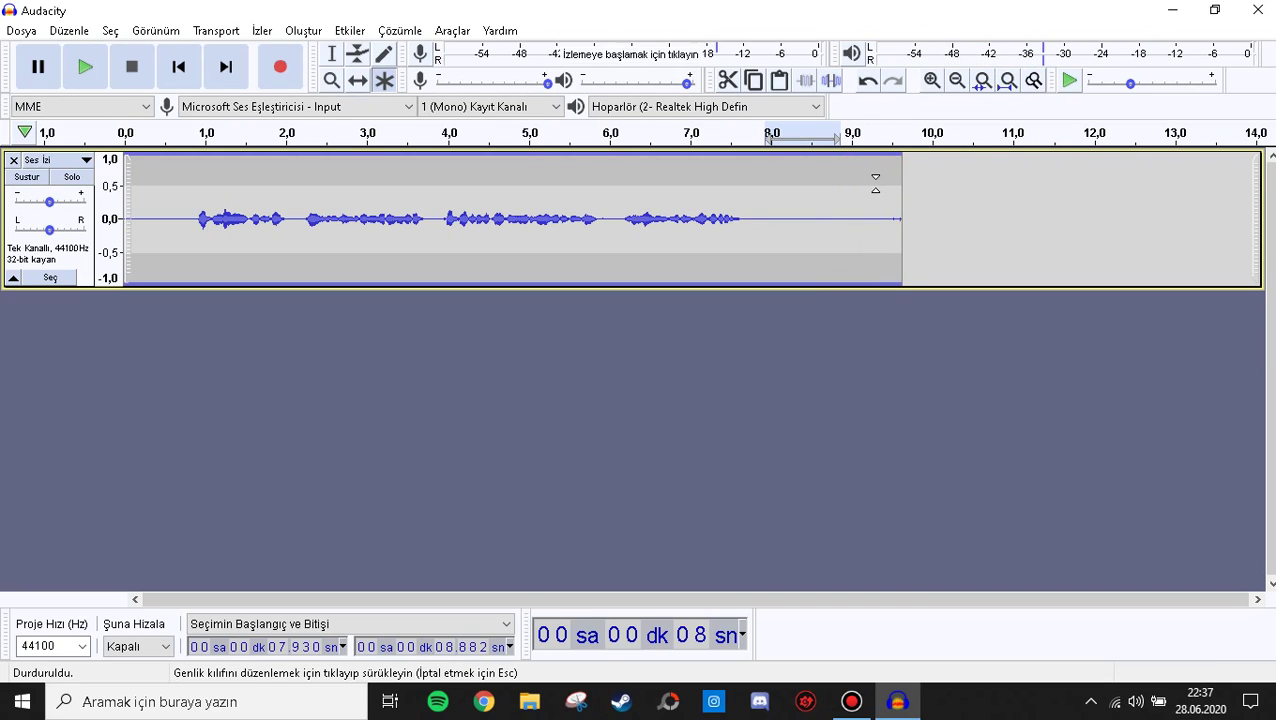
{"action": "left_click", "coordinate": [914, 200]}
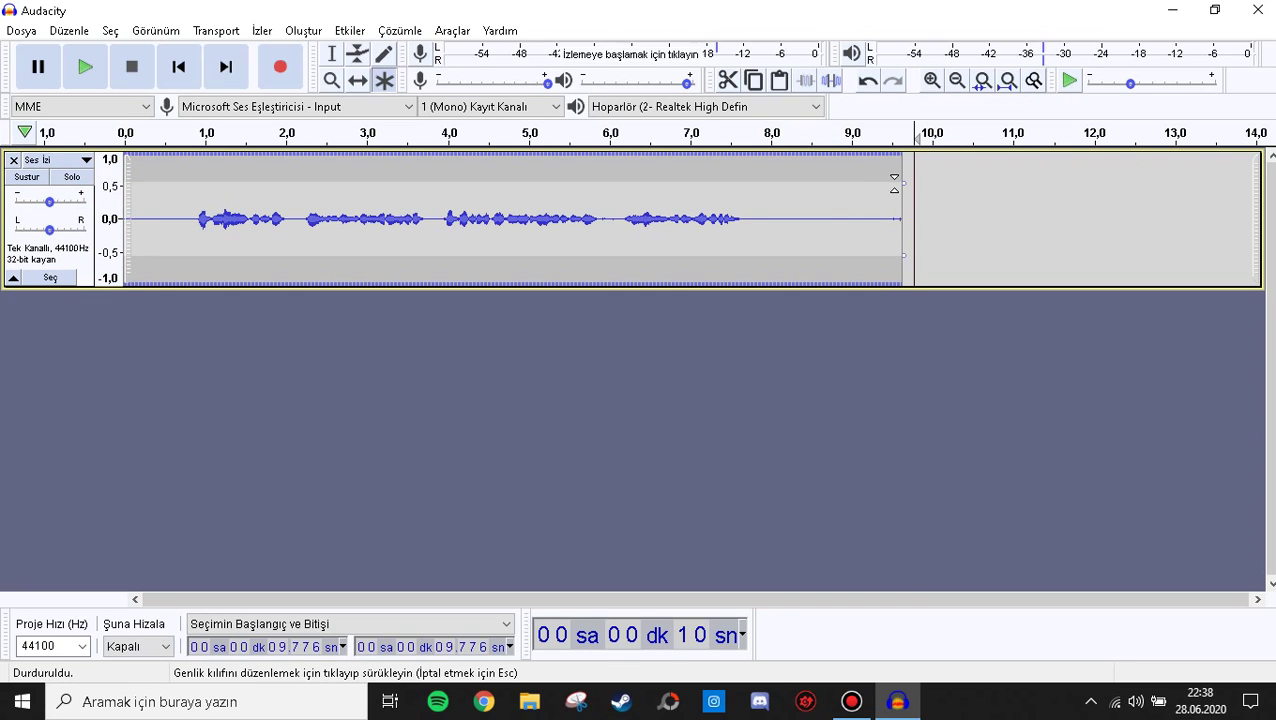
{"action": "left_click_drag", "start_coordinate": [930, 228], "coordinate": [966, 202]}
{"action": "left_click", "coordinate": [884, 220]}
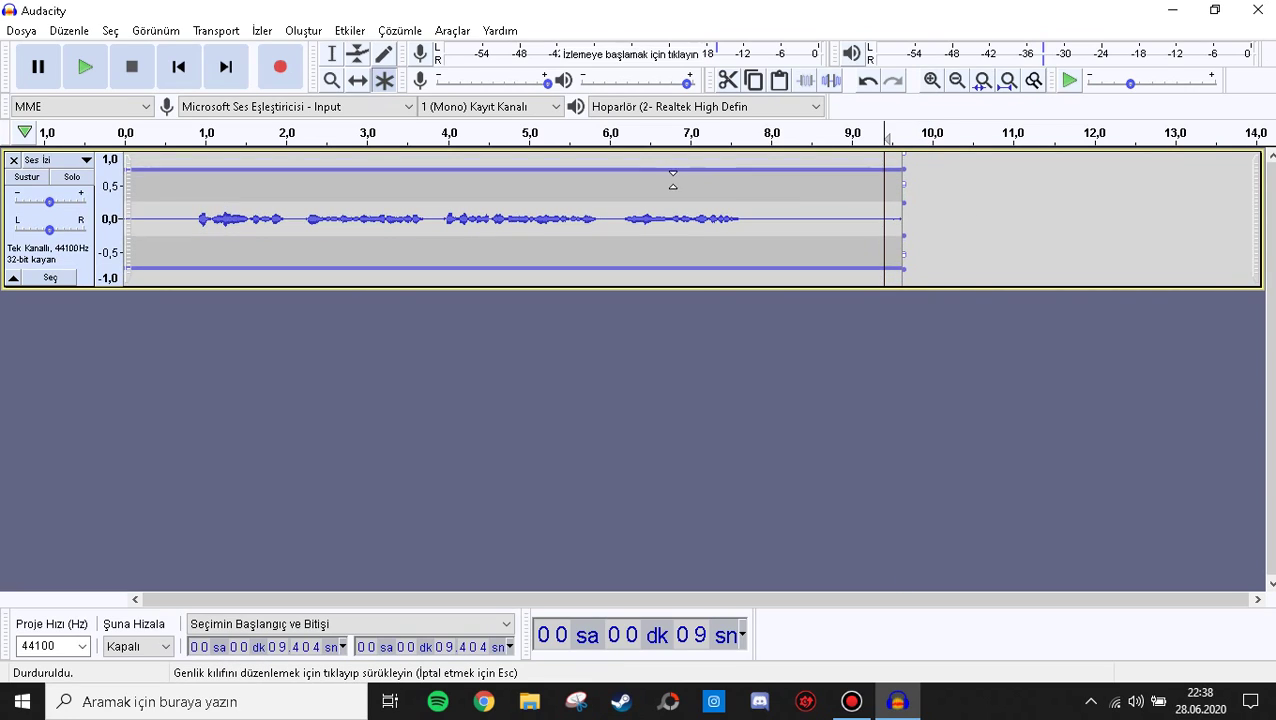
{"action": "left_click", "coordinate": [578, 183]}
{"action": "left_click_drag", "start_coordinate": [901, 239], "coordinate": [865, 300]}
Step: Delete the silent end of the recording between 9.009 and 9.718 seconds
{"action": "left_click_drag", "start_coordinate": [851, 208], "coordinate": [907, 213]}
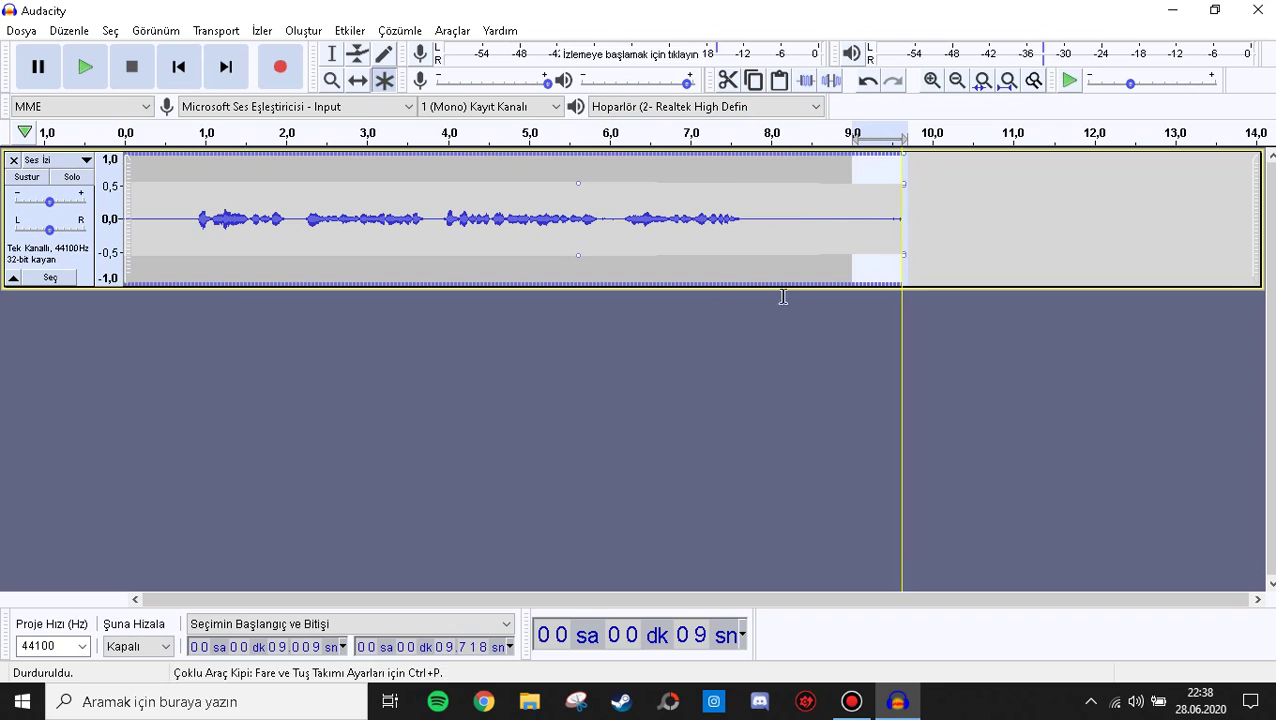
{"action": "key", "text": "Delete"}
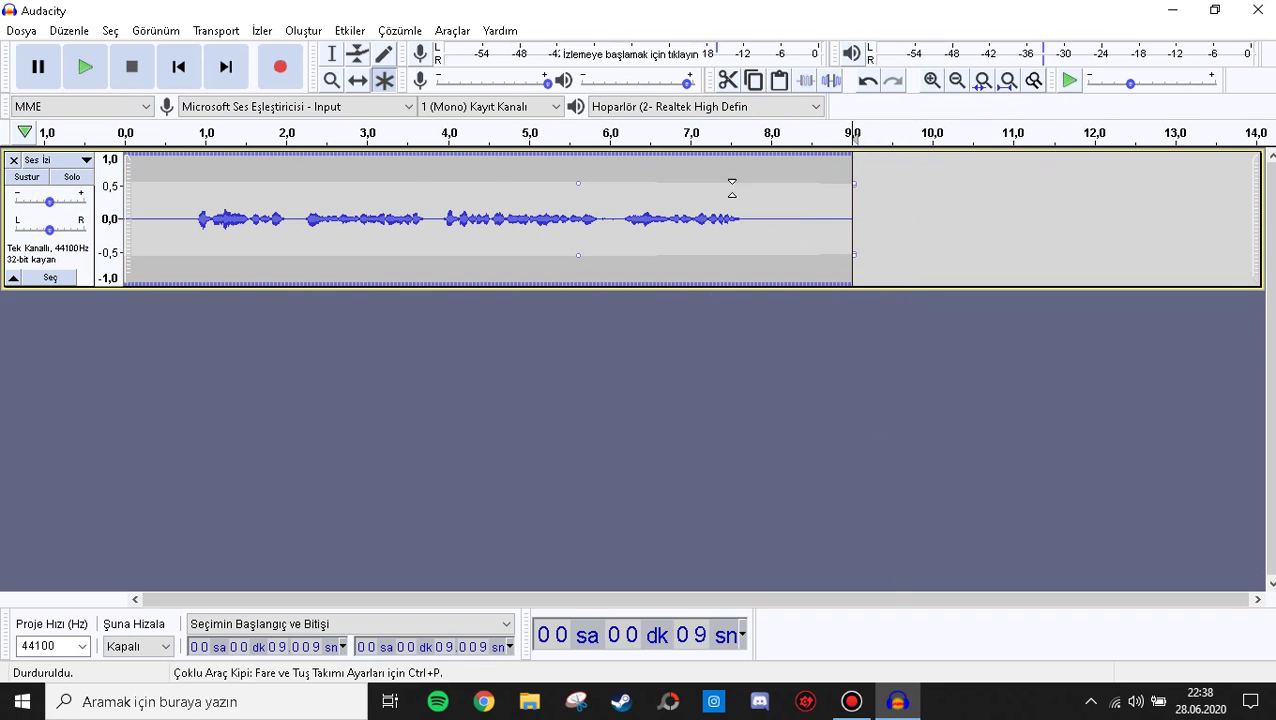
{"action": "left_click", "coordinate": [750, 139]}
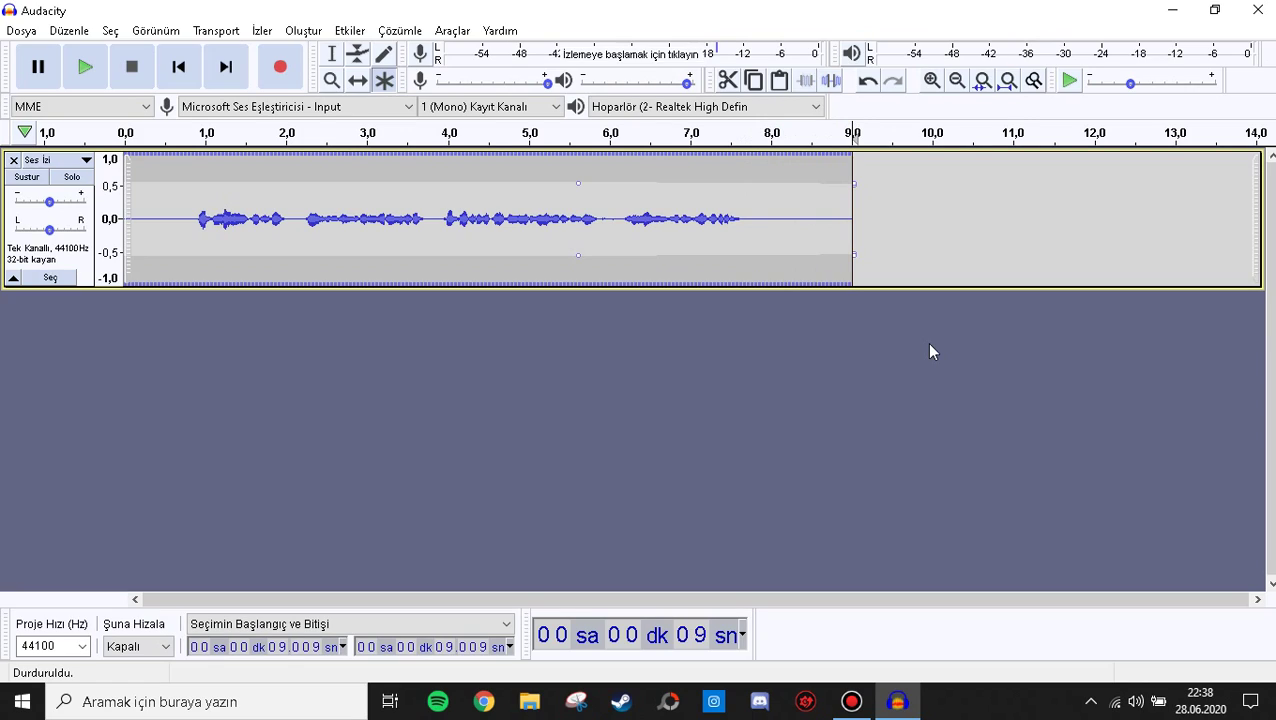
Step: Select the silent section between 8.081 and 8.638 seconds and look through the available effects
{"action": "left_click_drag", "start_coordinate": [777, 202], "coordinate": [823, 196]}
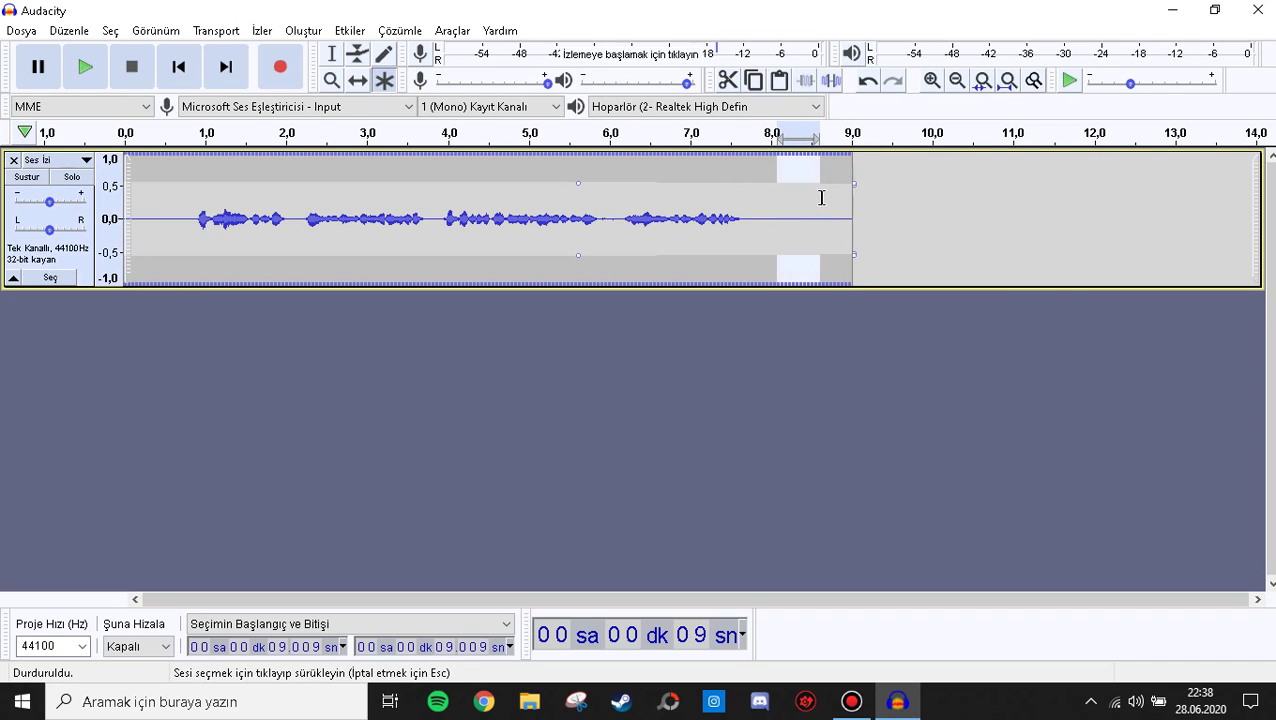
{"action": "left_click", "coordinate": [461, 296]}
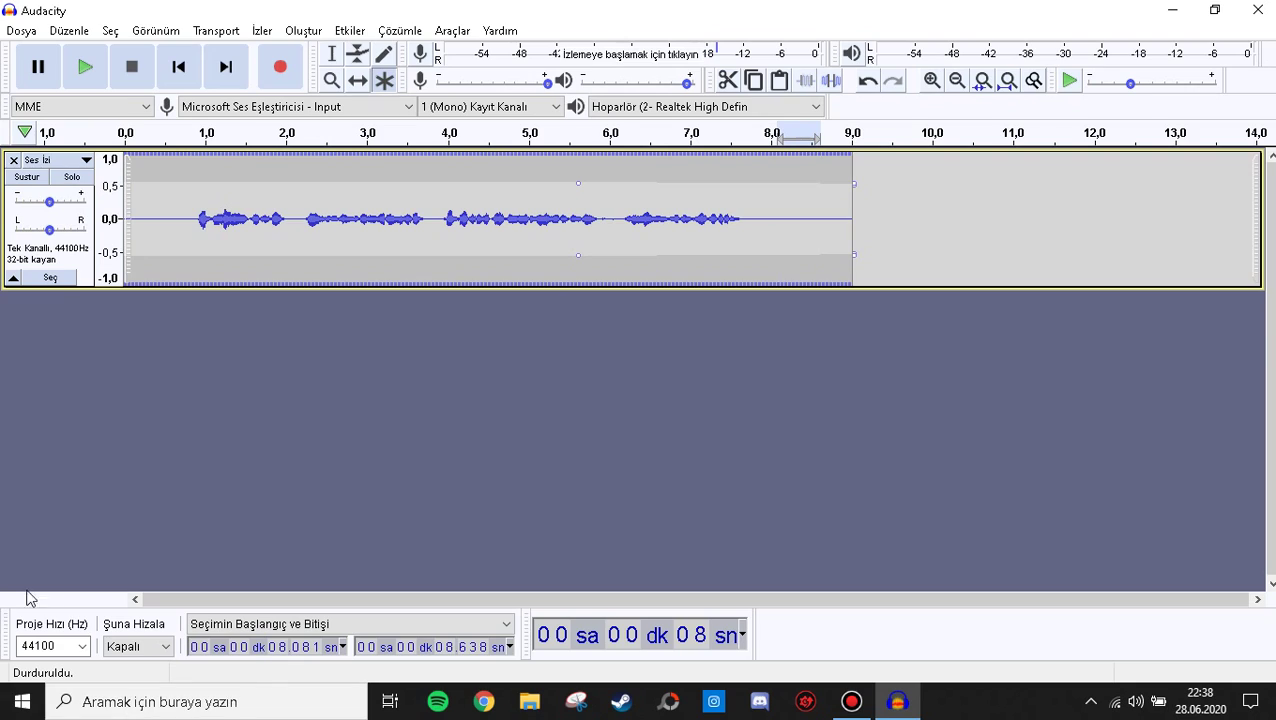
{"action": "left_click", "coordinate": [347, 33]}
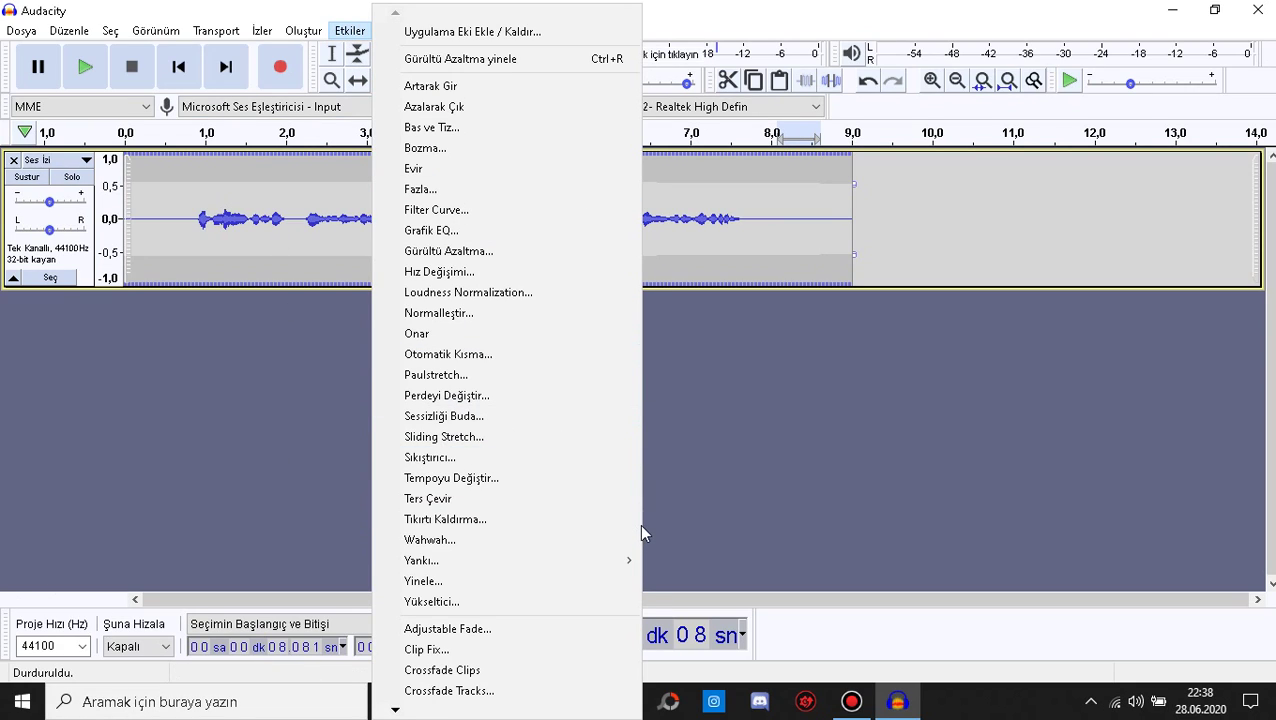
{"action": "left_click", "coordinate": [756, 512]}
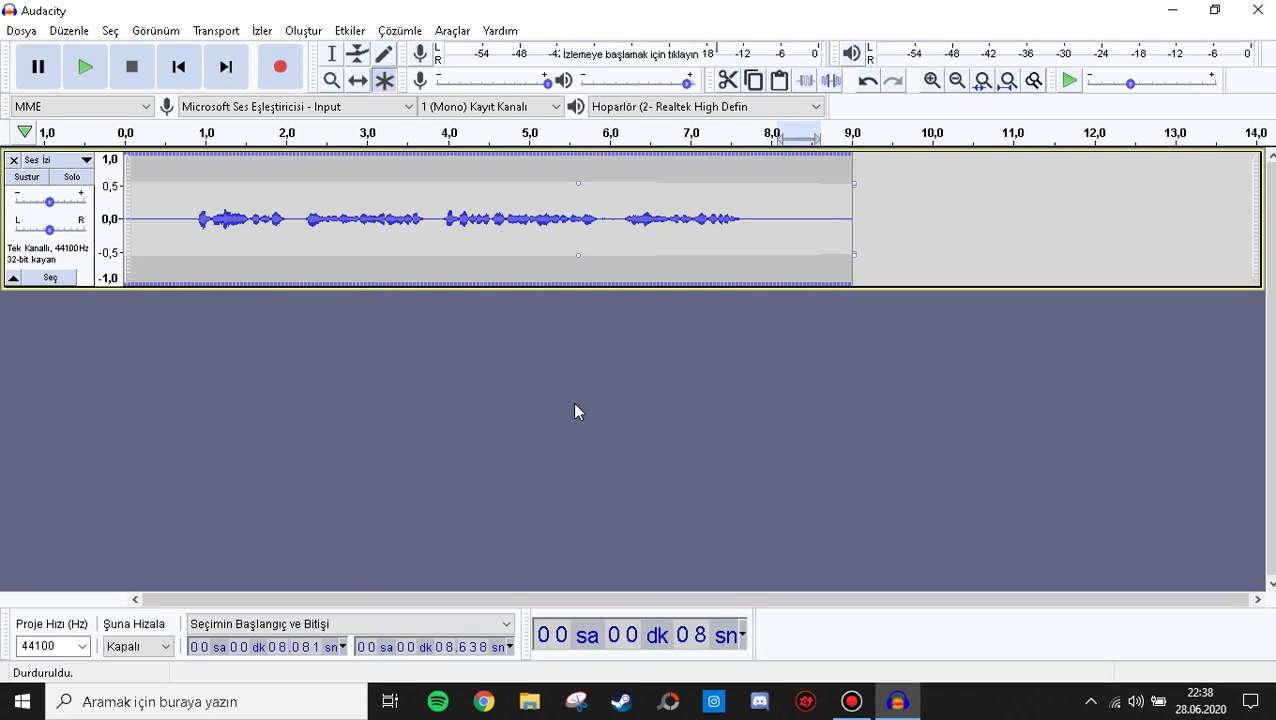
Step: Export the recording as adsız.mp3 to the SessionData folder inside the desktop's audacity folder, with Standard, 170-210 kbps quality and empty metadata tags
{"action": "left_click", "coordinate": [21, 30]}
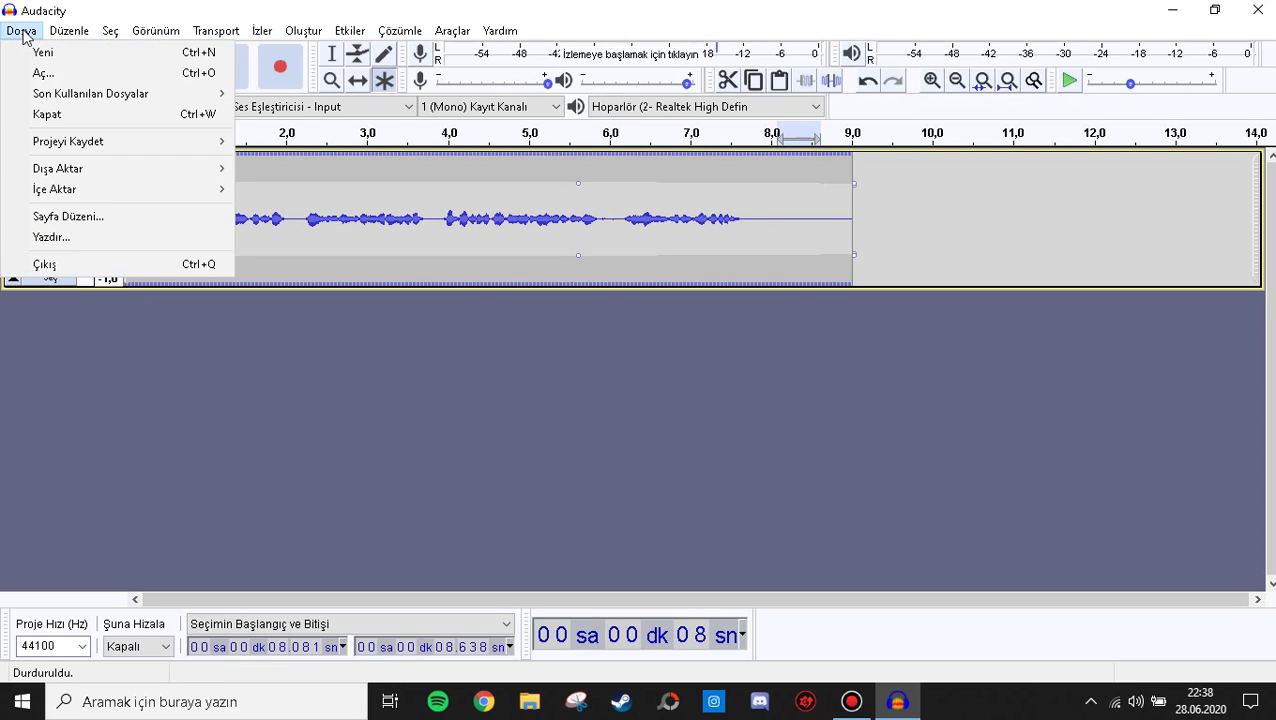
{"action": "mouse_move", "coordinate": [62, 172]}
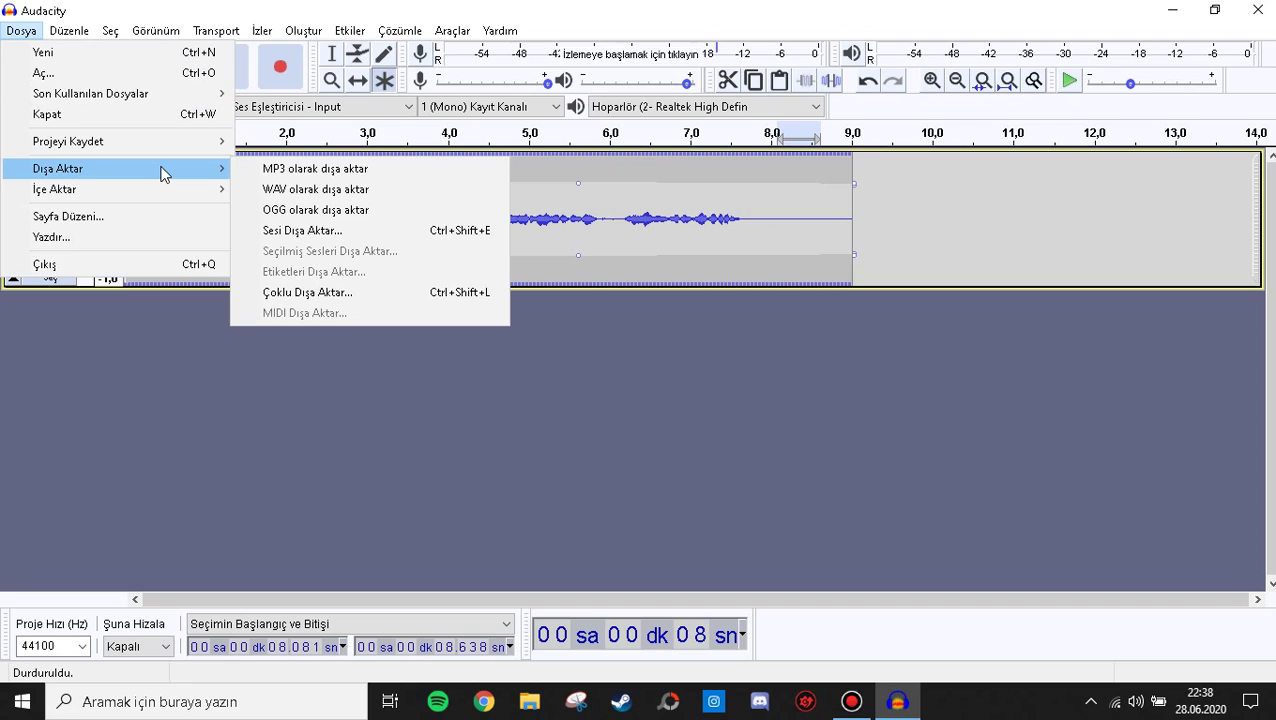
{"action": "left_click", "coordinate": [318, 172]}
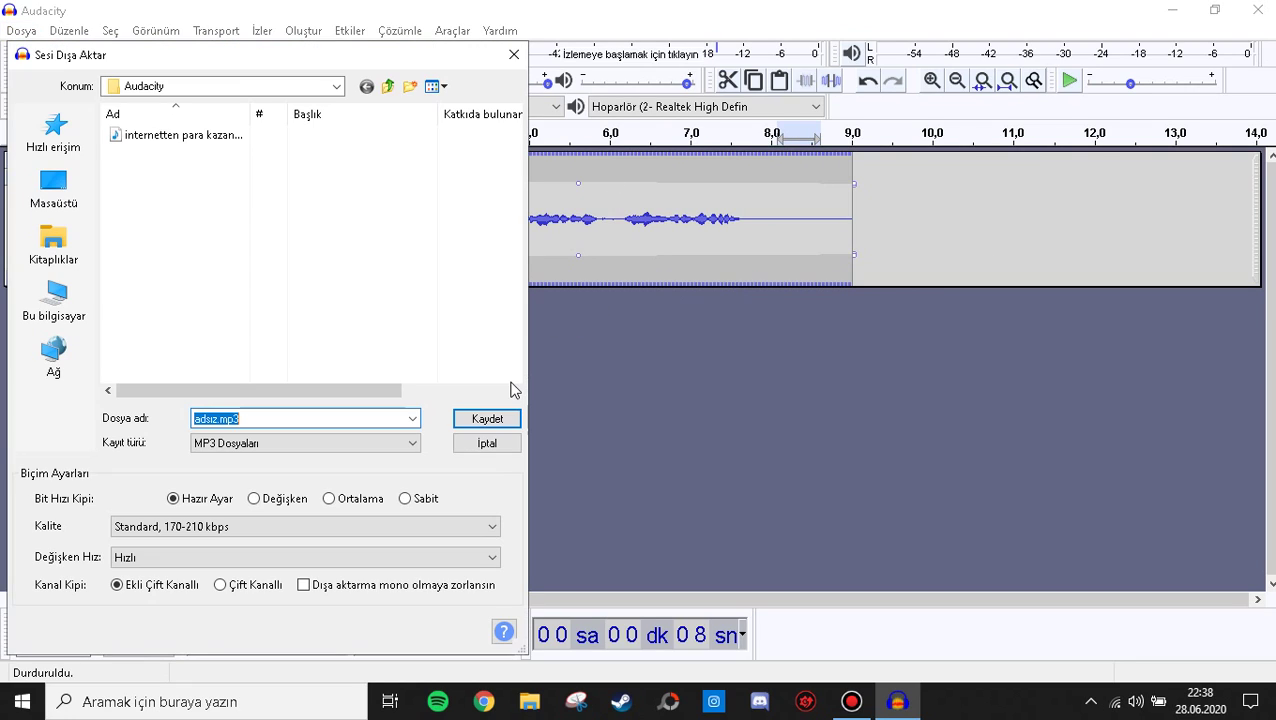
{"action": "left_click", "coordinate": [70, 258]}
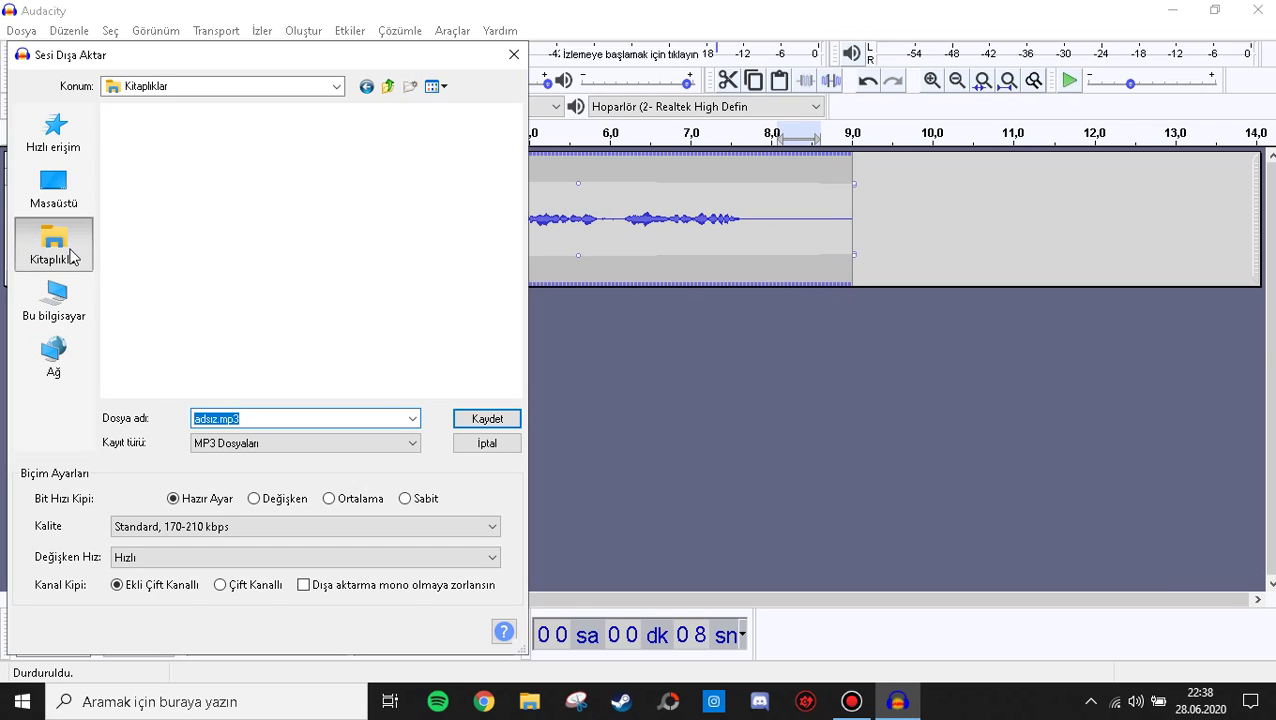
{"action": "left_click", "coordinate": [54, 190]}
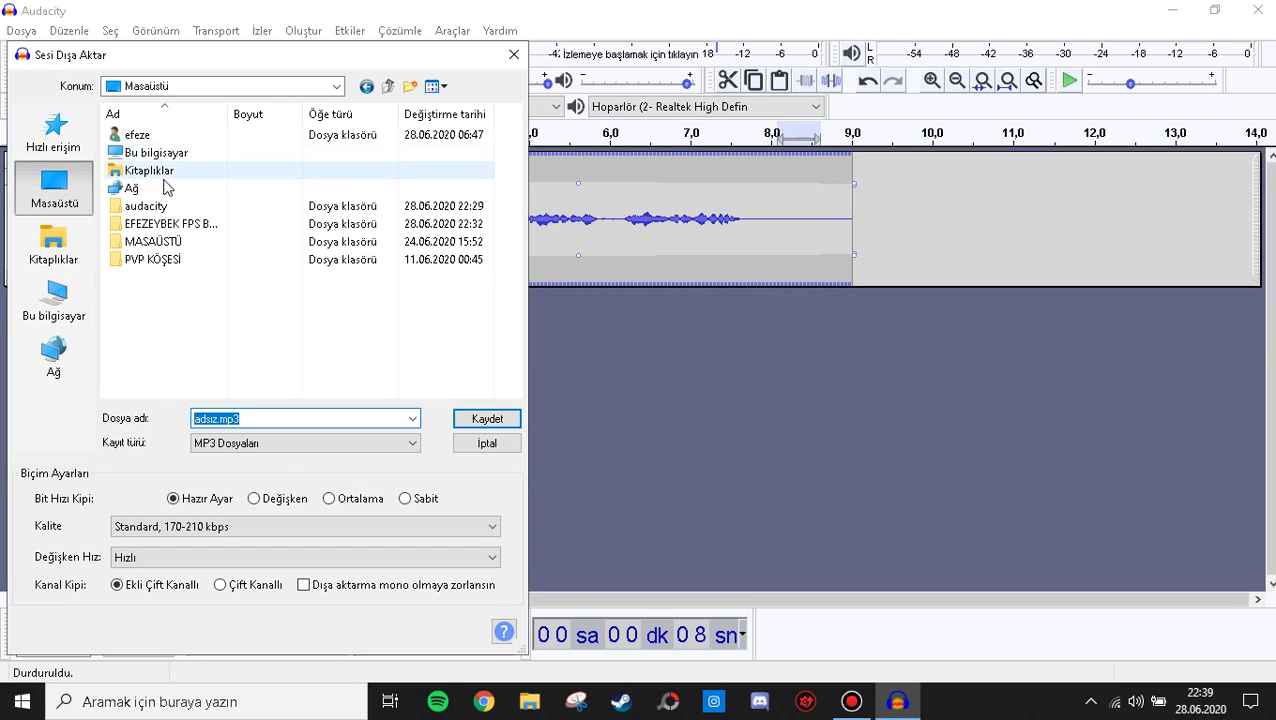
{"action": "double_click", "coordinate": [174, 208]}
{"action": "double_click", "coordinate": [154, 137]}
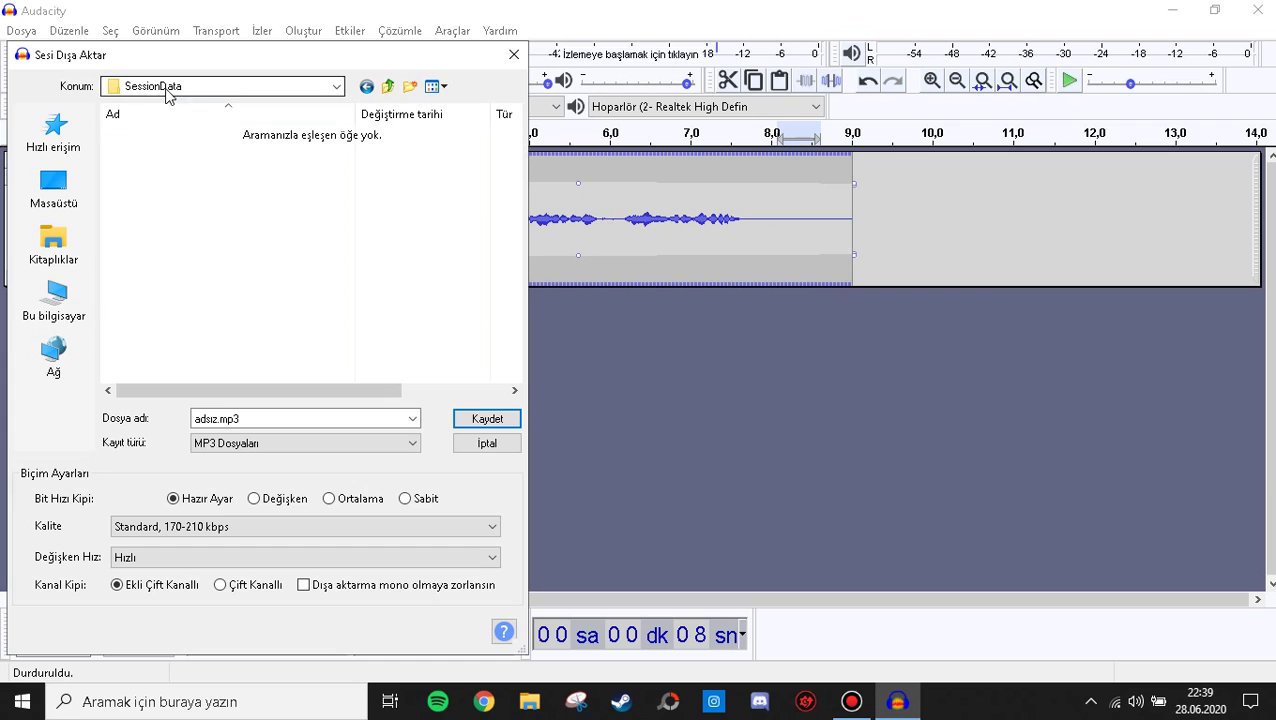
{"action": "left_click", "coordinate": [478, 418]}
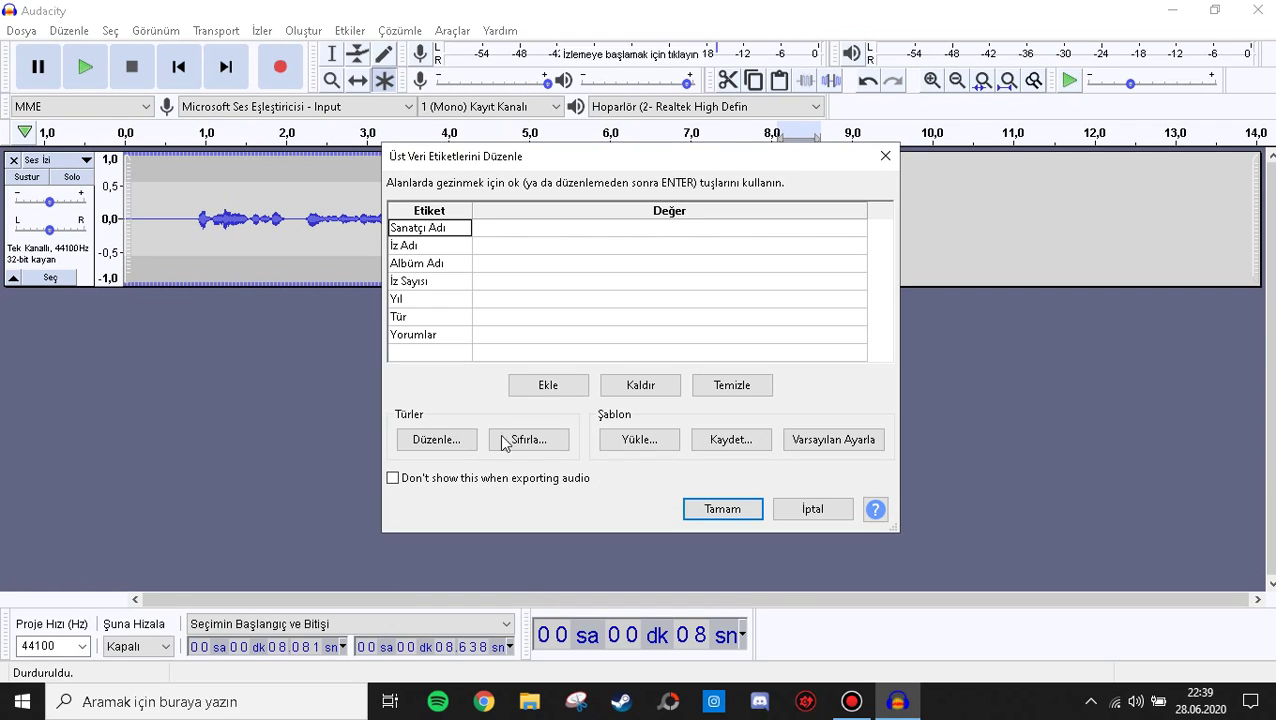
{"action": "left_click", "coordinate": [706, 513]}
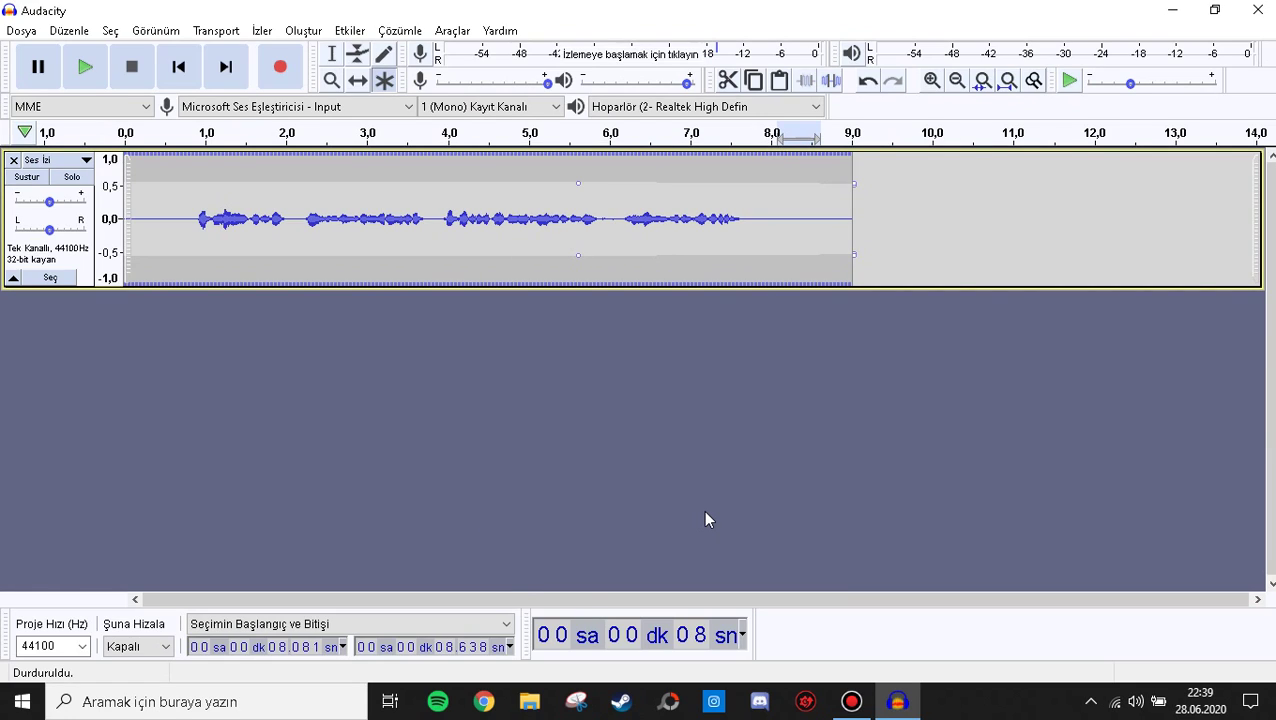
Step: Check the exported adsız.mp3 in SessionData inside the desktop's audacity folder, then switch back to Audacity
{"action": "key", "text": "super+d"}
{"action": "double_click", "coordinate": [100, 542]}
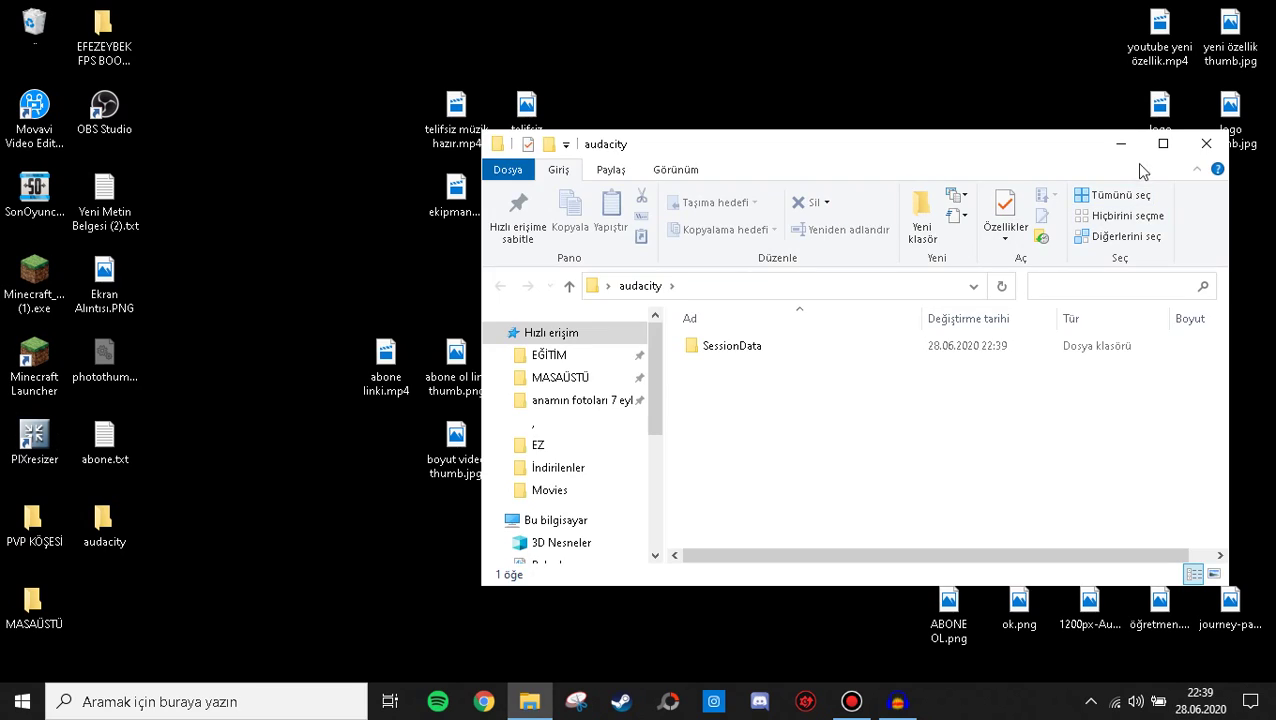
{"action": "left_click", "coordinate": [1163, 144]}
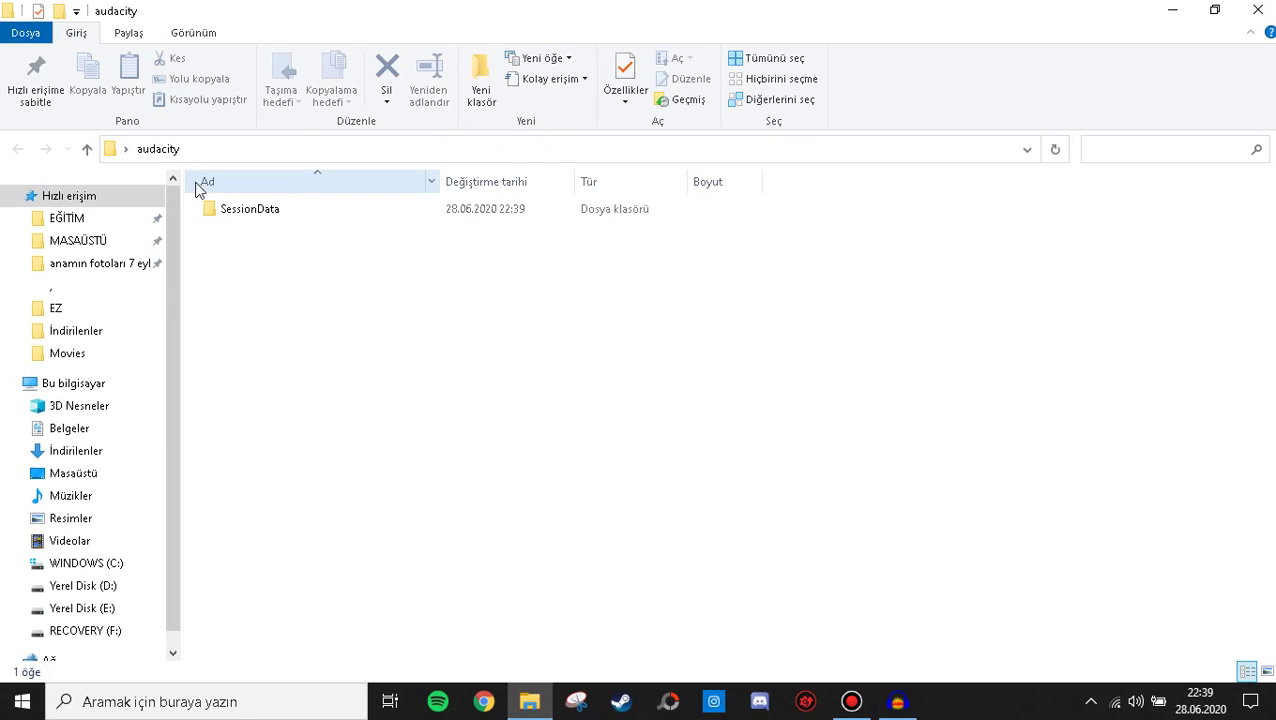
{"action": "double_click", "coordinate": [234, 214]}
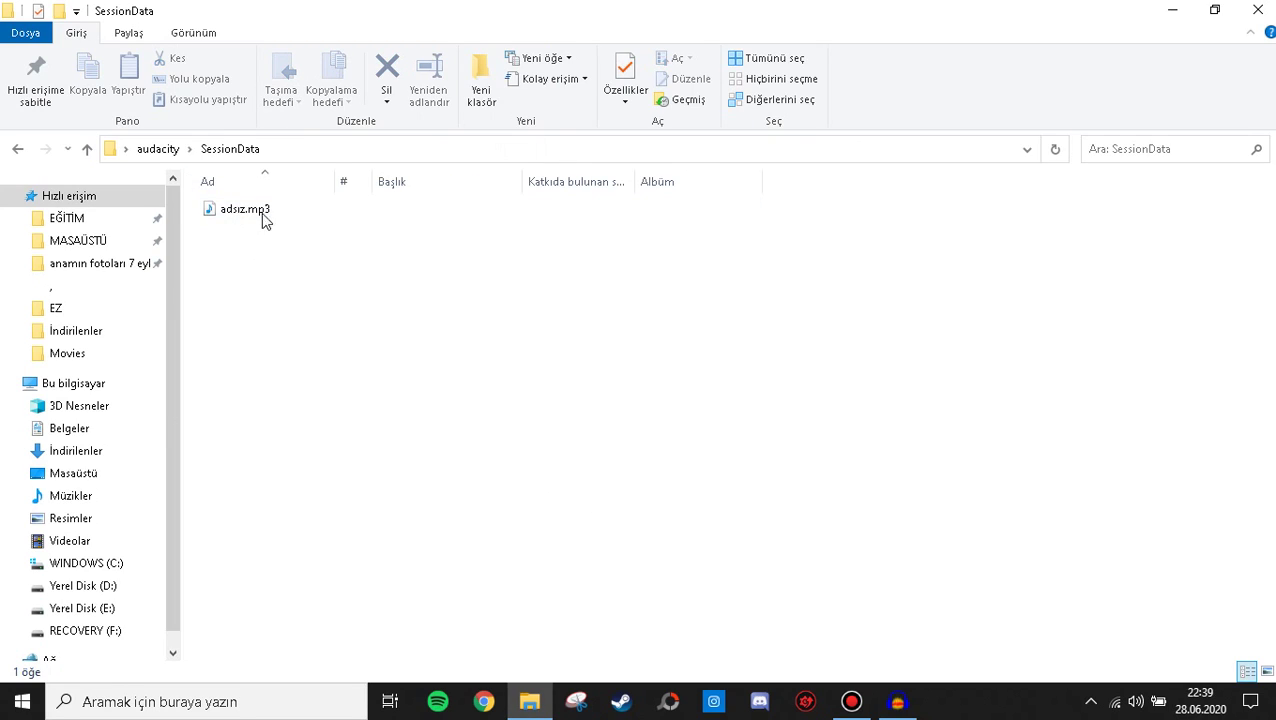
{"action": "left_click", "coordinate": [240, 216]}
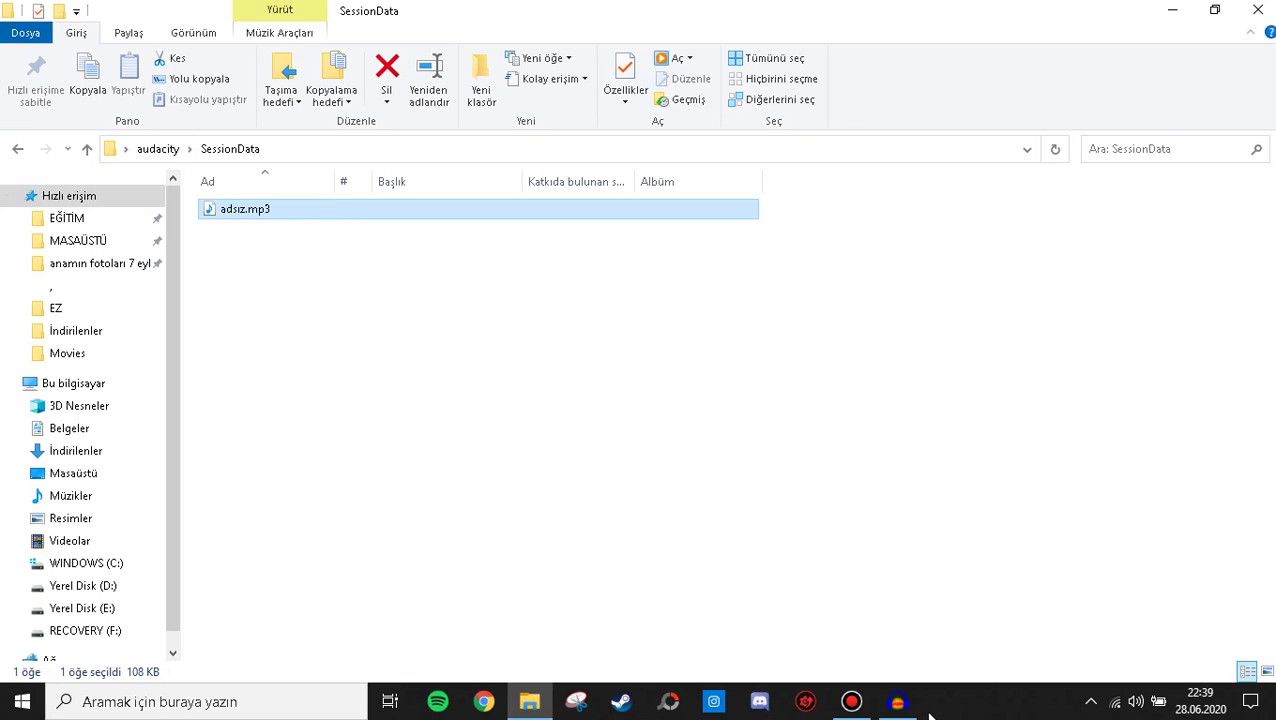
{"action": "left_click", "coordinate": [900, 703]}
{"action": "mouse_move", "coordinate": [838, 688]}
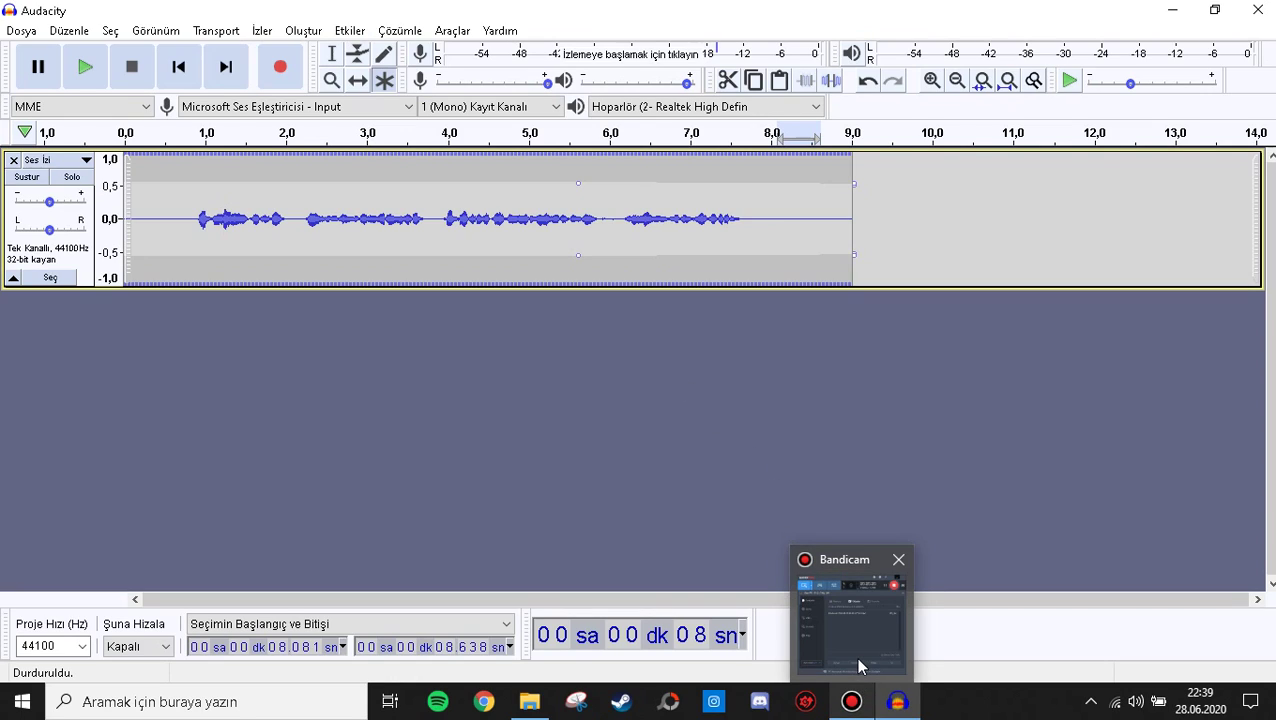
{"action": "left_click", "coordinate": [858, 640]}
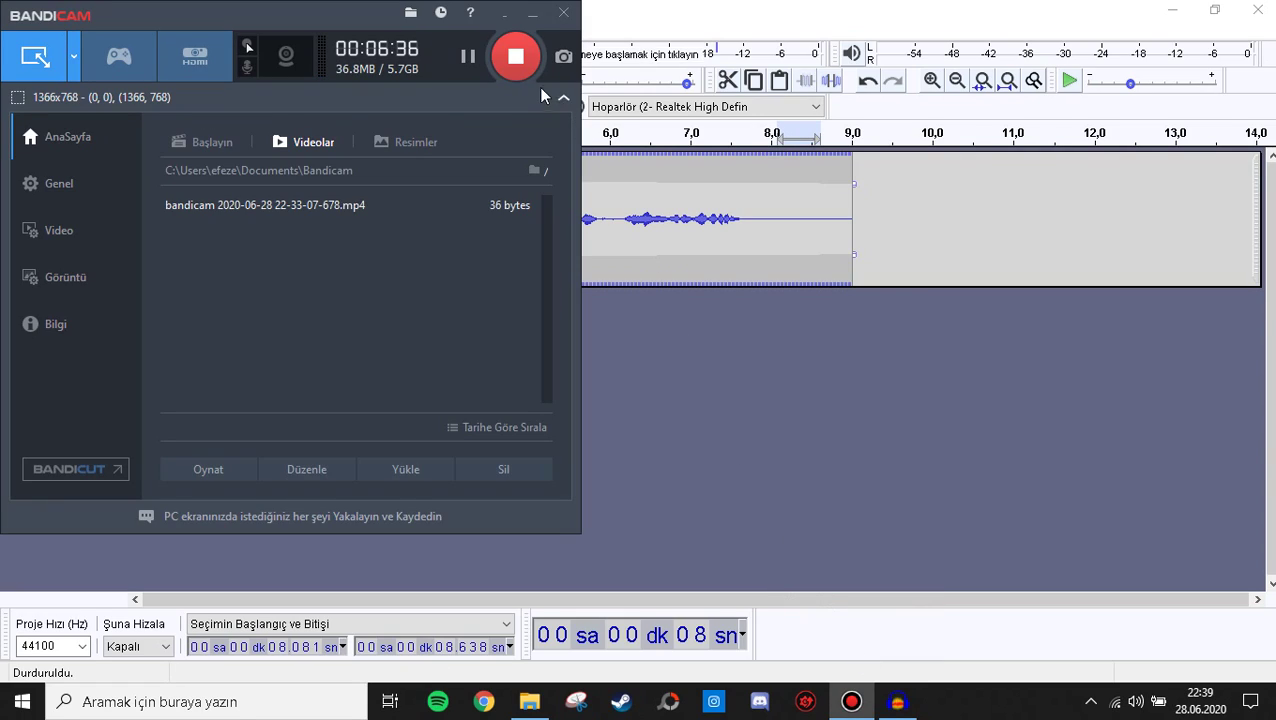